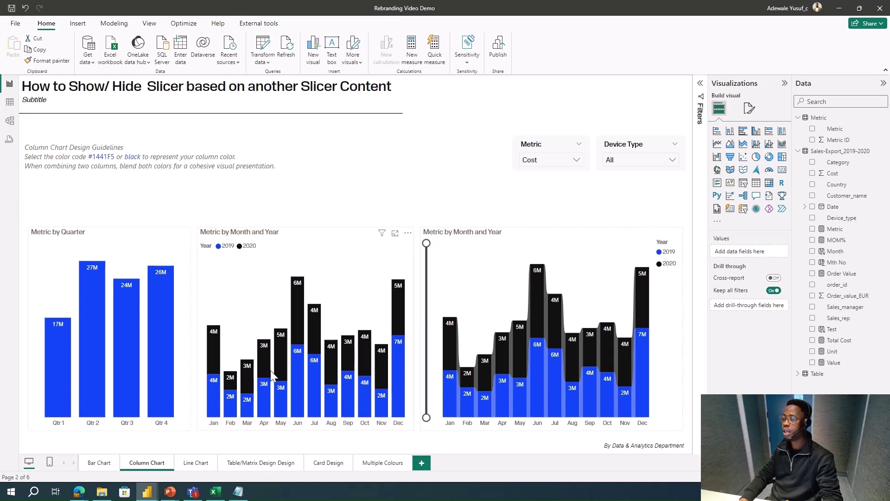
Switch the Metric slicer to Order Value, back to Cost, and check the Device Type list.
left_click(551, 158)
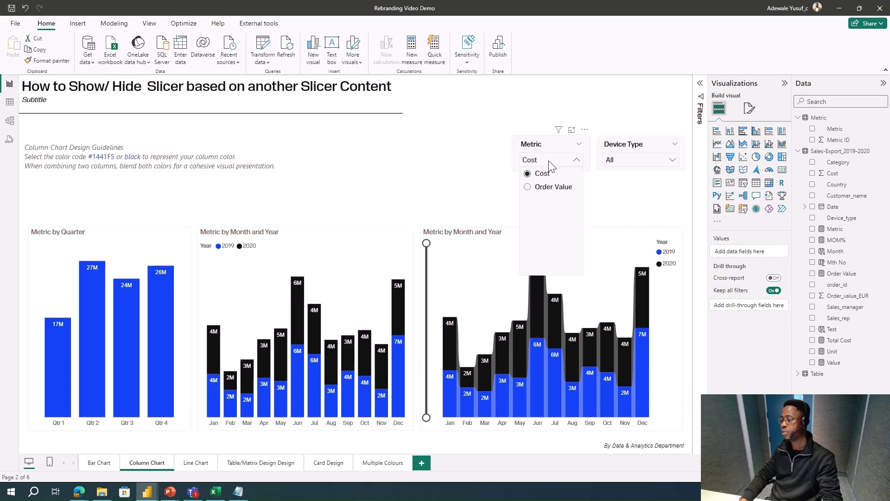
left_click(545, 187)
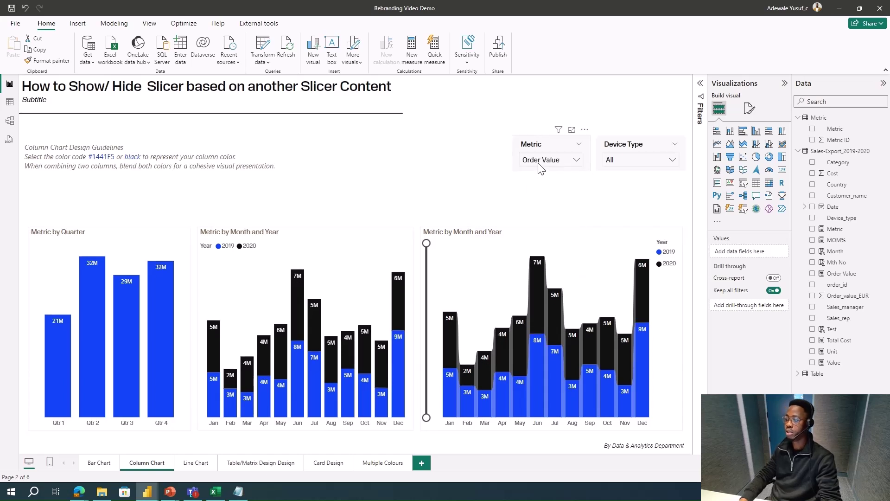
left_click(539, 162)
left_click(541, 174)
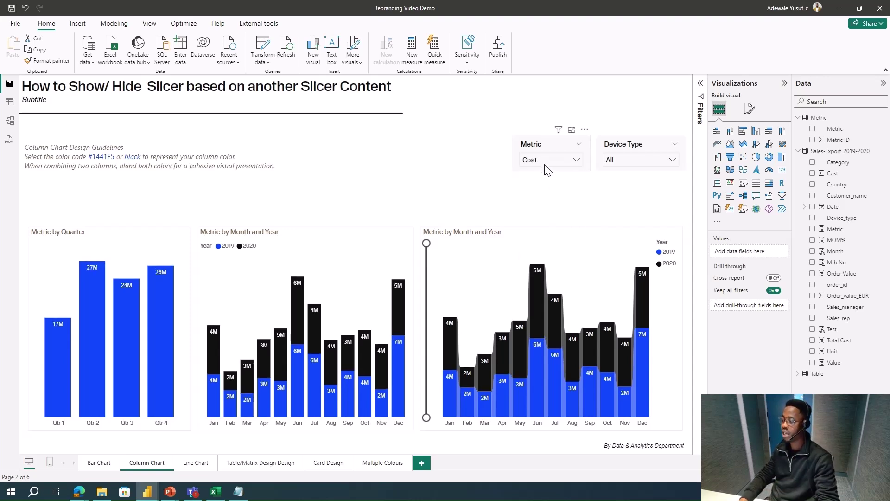
left_click(548, 160)
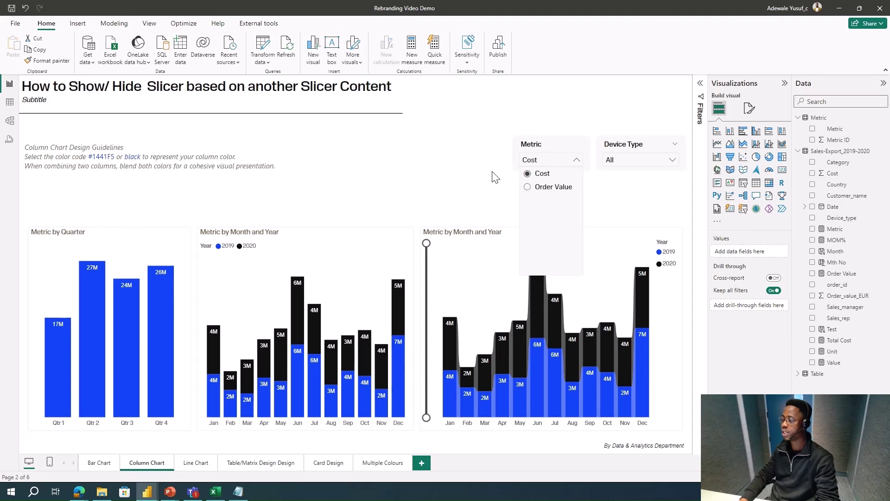
left_click(627, 160)
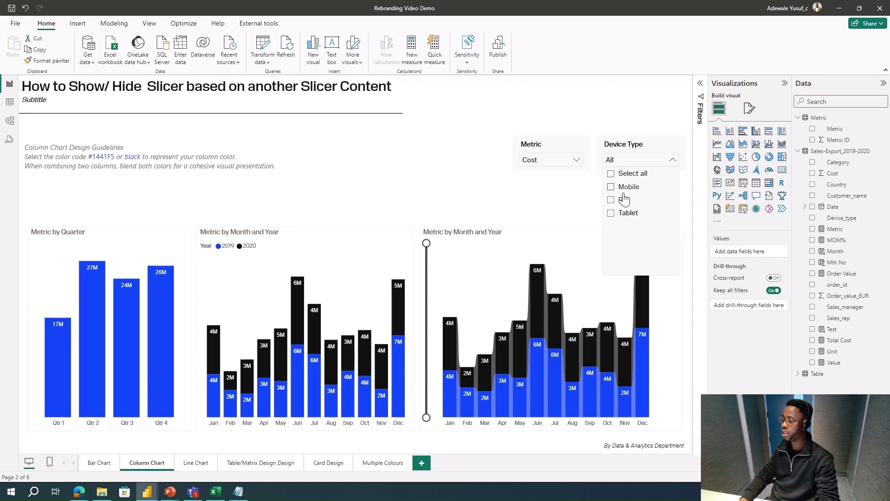
Set the Metric slicer to Order Value and recheck the Device Type list against it.
left_click(546, 160)
left_click(547, 187)
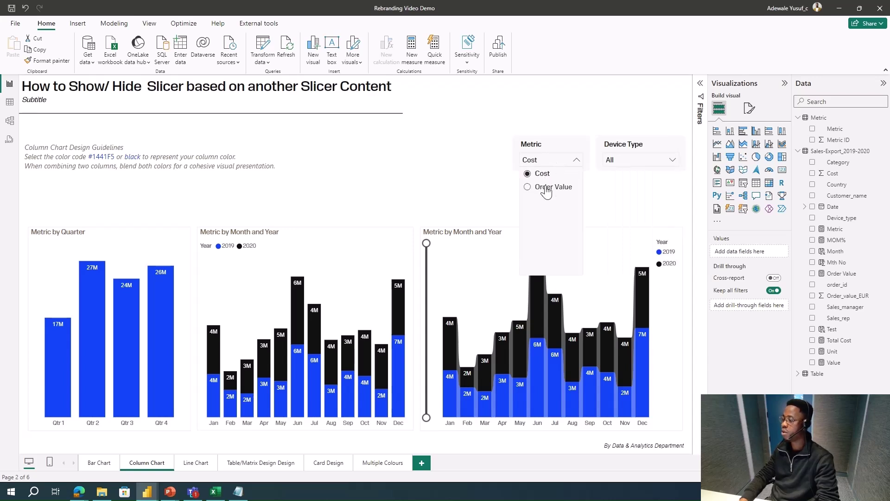
left_click(618, 162)
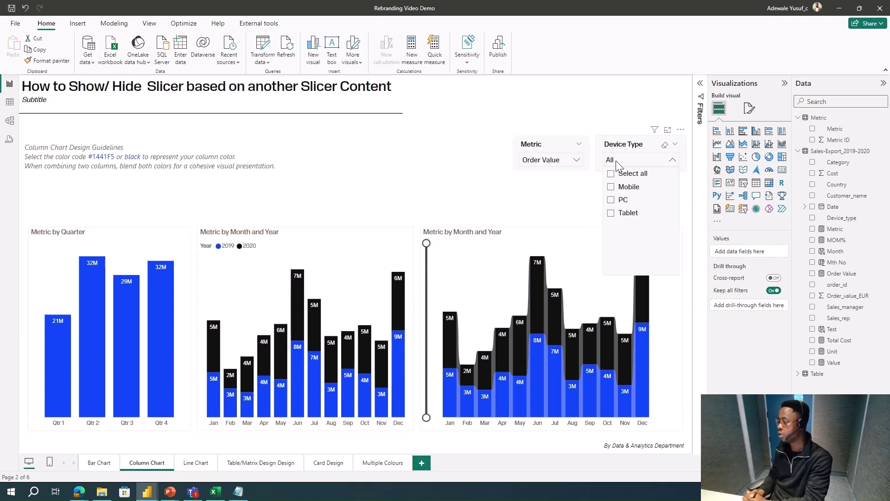
left_click(567, 161)
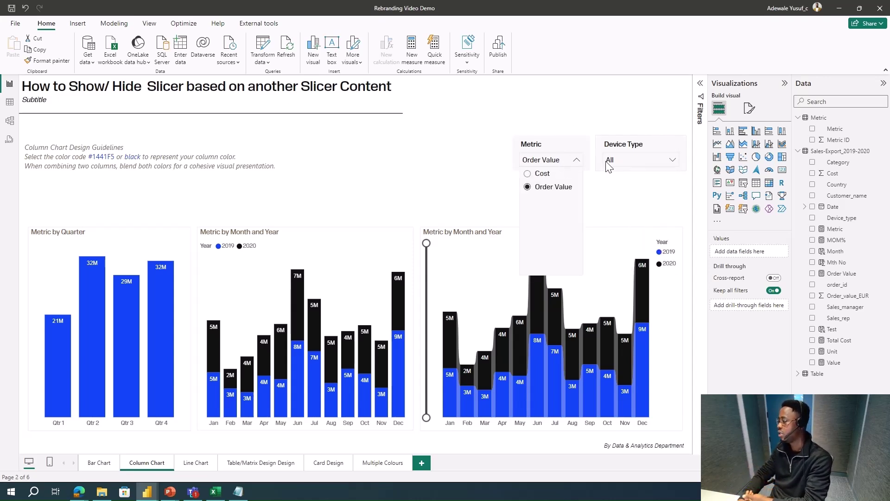
left_click(626, 160)
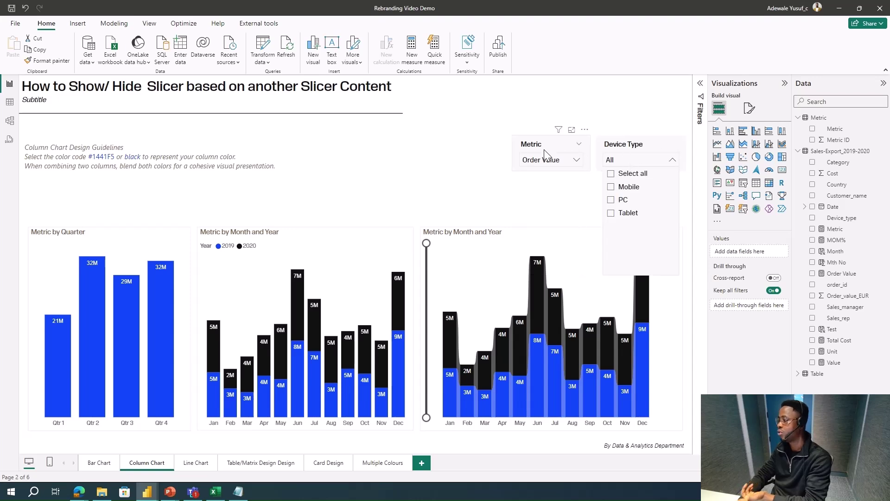
left_click(552, 163)
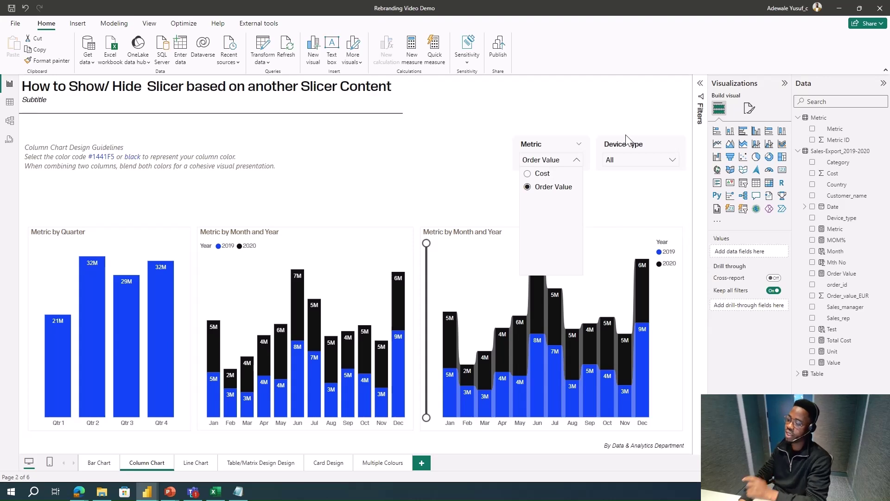
left_click(556, 152)
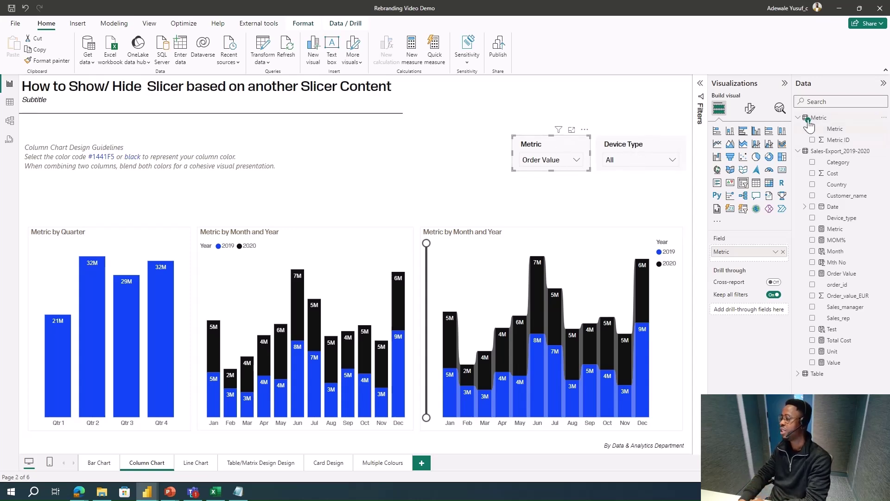
right_click(834, 152)
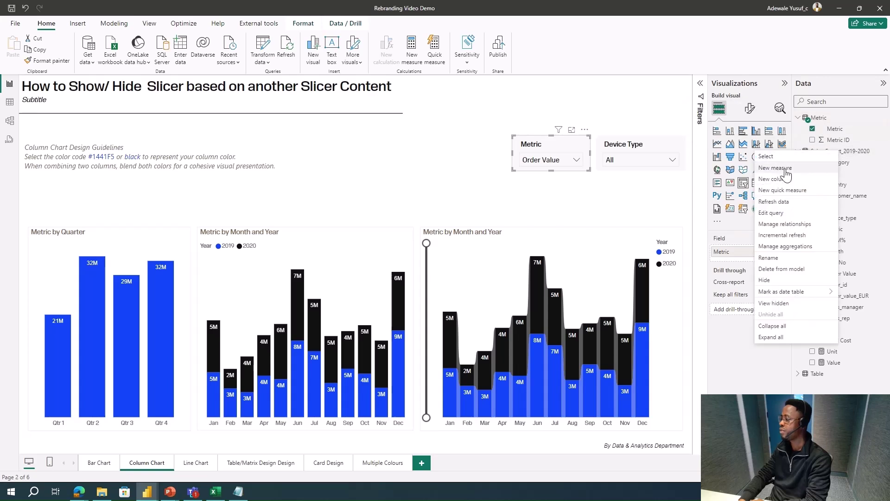
Add a new measure to the Sales-Export_2019-2020 table and clear its default name.
key("Escape")
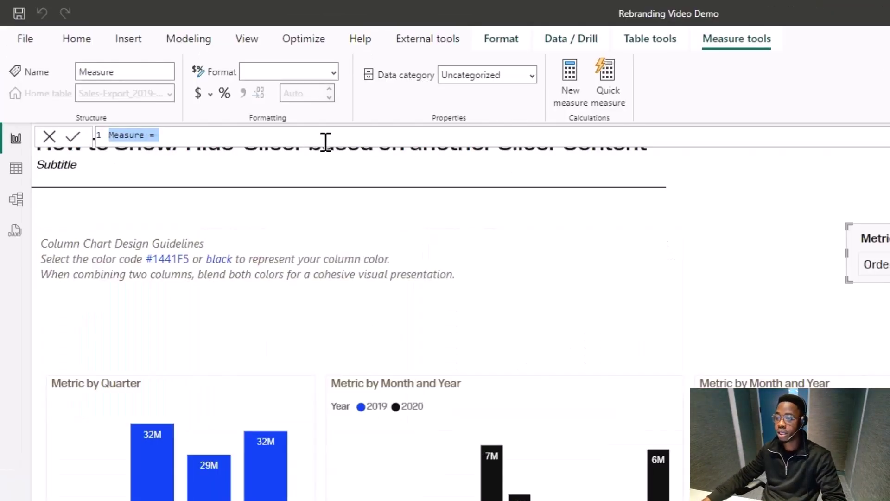
left_click(233, 141)
key("BackSpace")
key("BackSpace")
key("BackSpace")
key("BackSpace")
key("BackSpace")
key("BackSpace")
key("BackSpace")
key("BackSpace")
Name the measure 'Metrics Check', removing the stray trailing j.
type("tr")
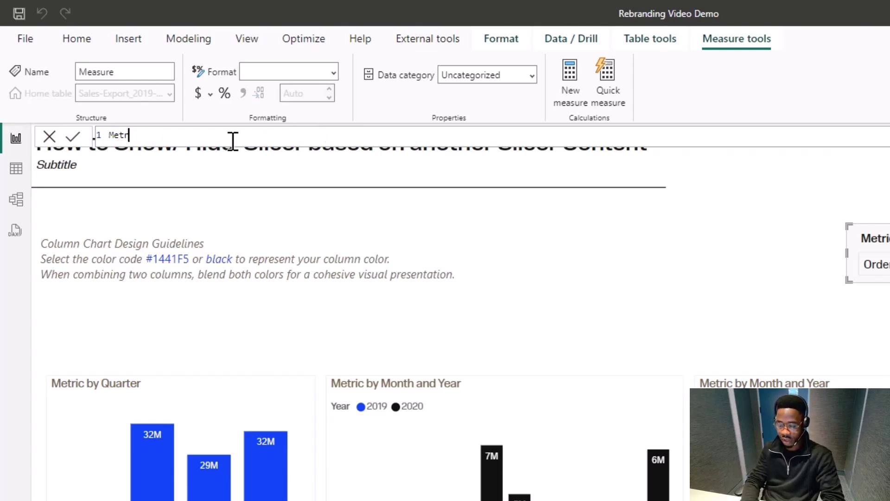
type("ics Checkj")
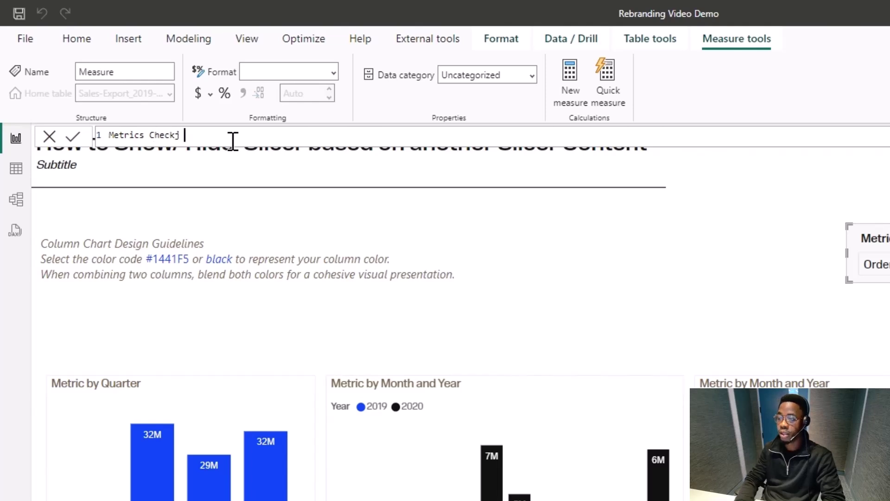
key("Home")
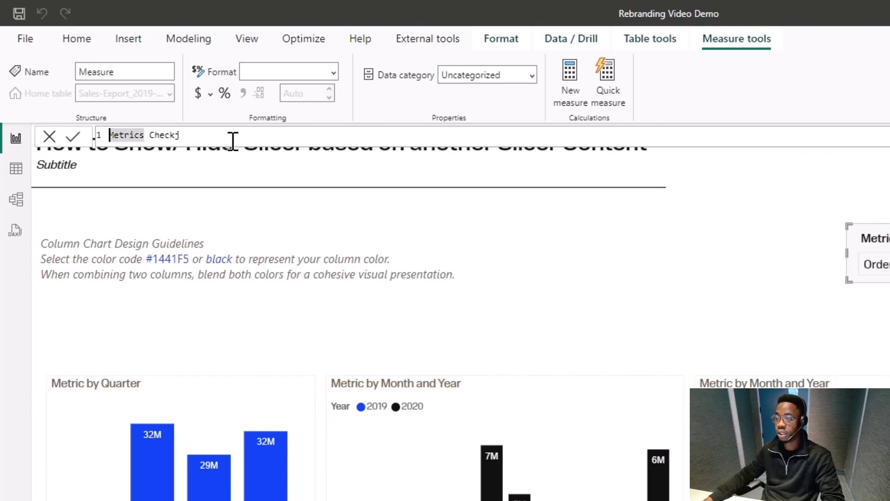
left_click(259, 138)
key("BackSpace")
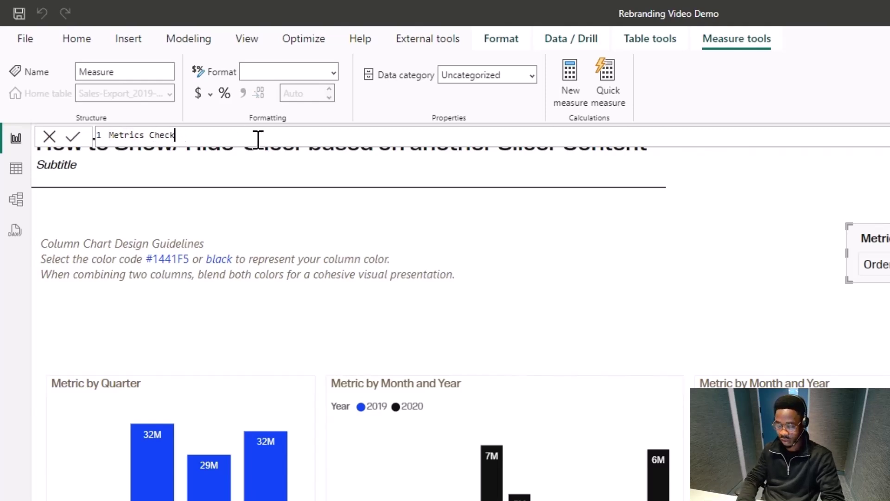
Enter the formula = IF(ISFILTERED('Sales-Export_2019-2020'[Device_type]),1,0).
type("= ")
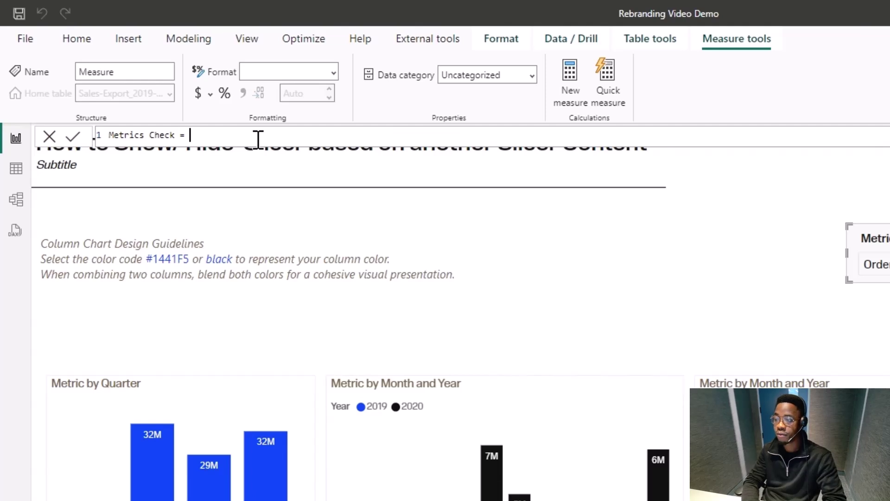
type("if")
key("Tab")
type("is")
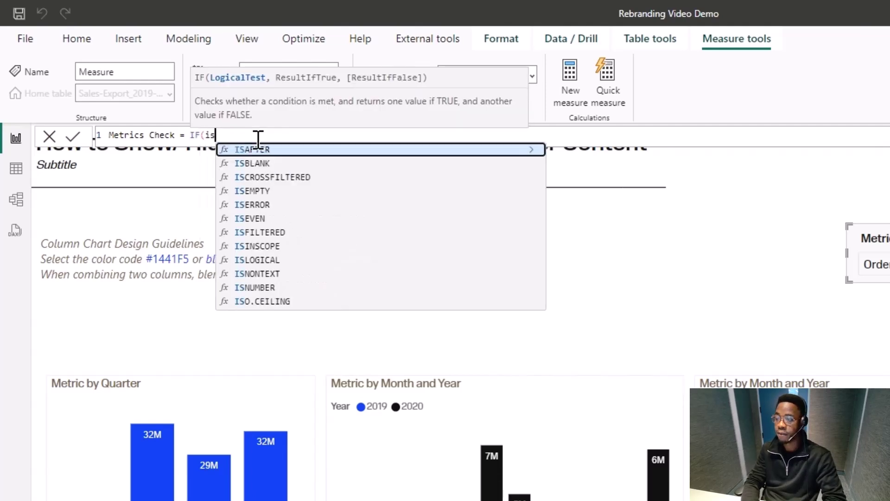
type("f")
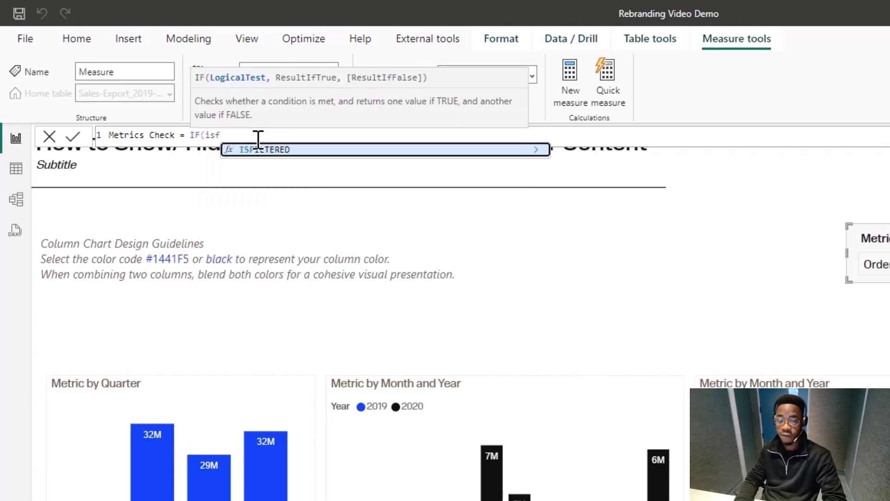
key("Tab")
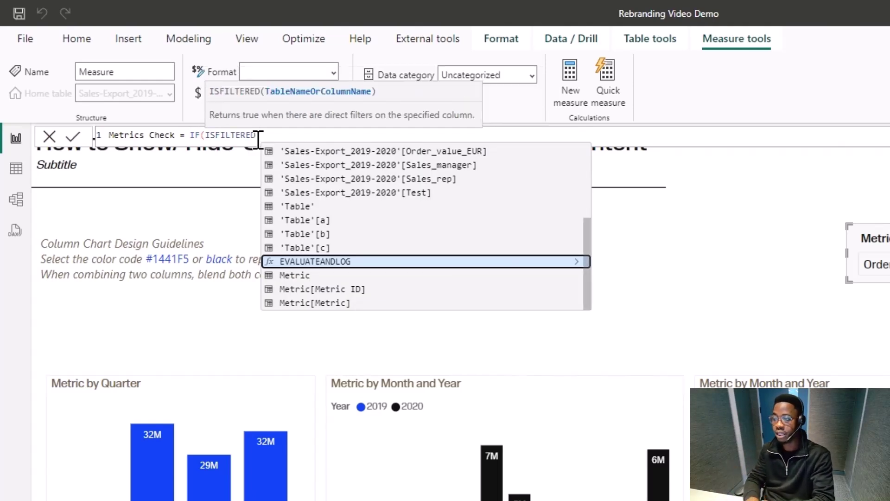
type("dev")
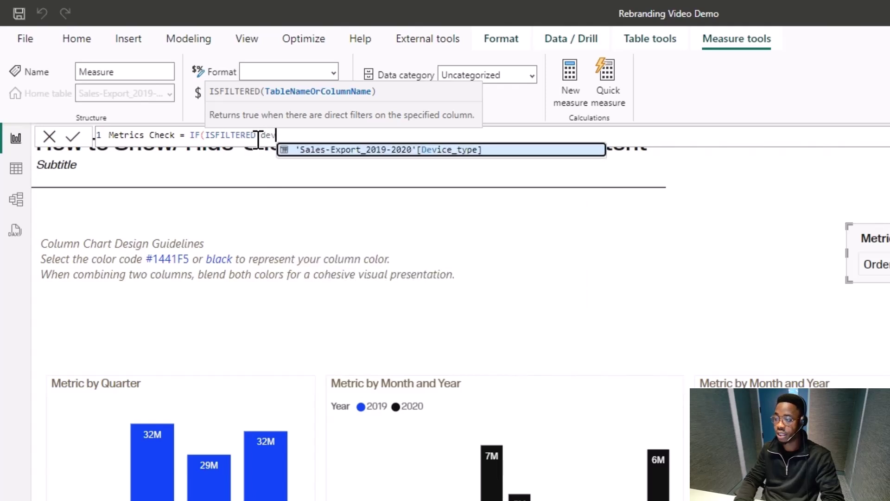
key("Tab")
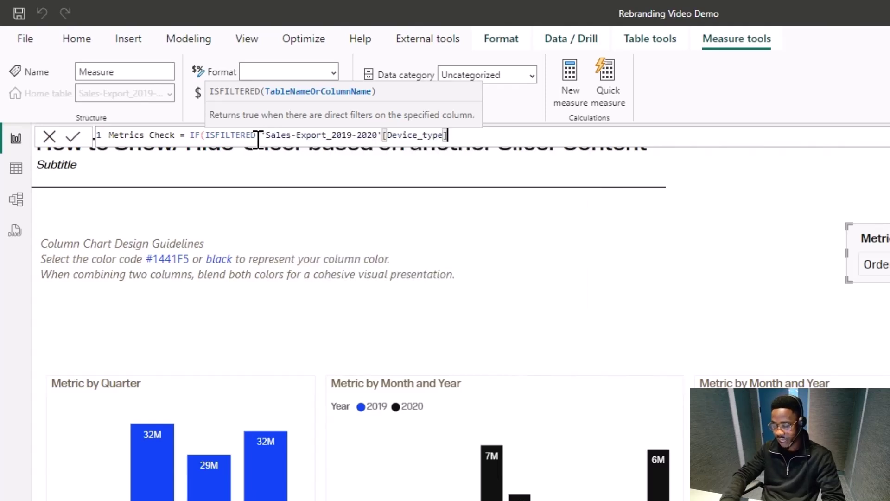
type(")")
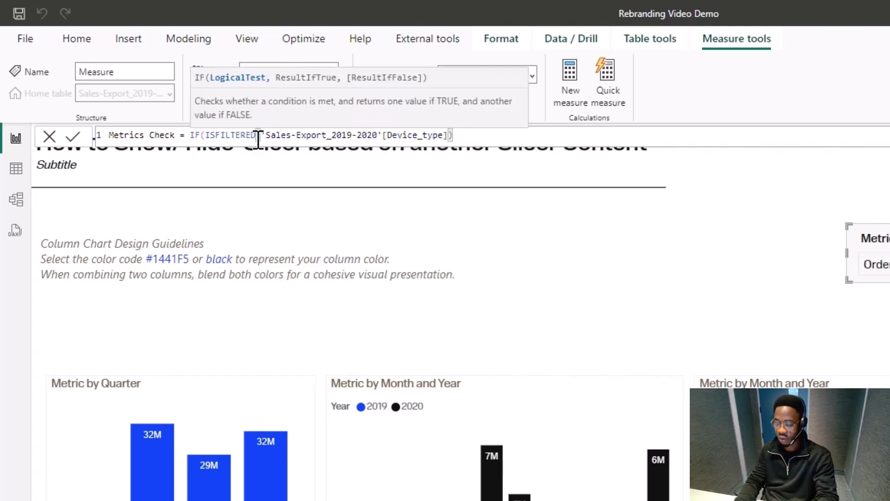
type(",1")
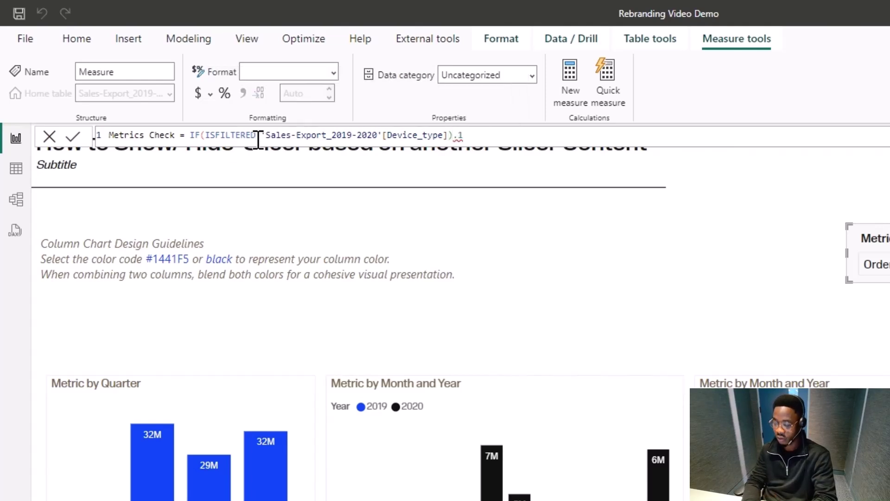
key("BackSpace")
key("BackSpace")
type(",1,0")
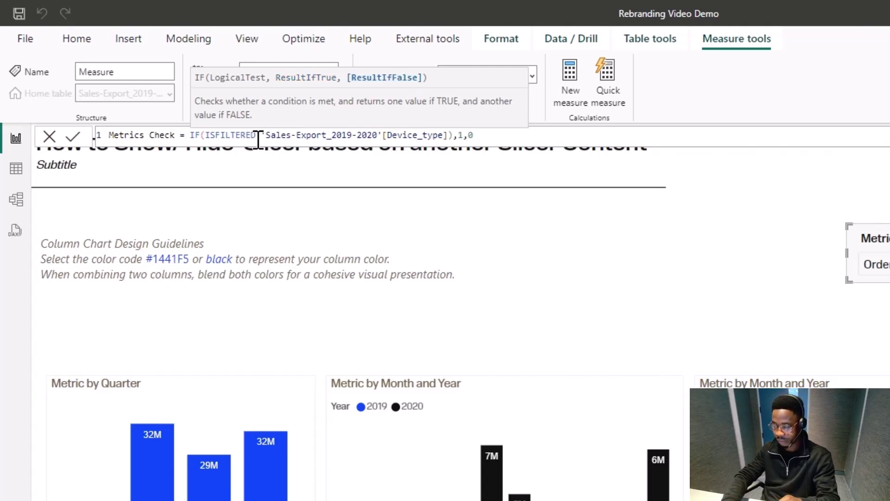
type(")")
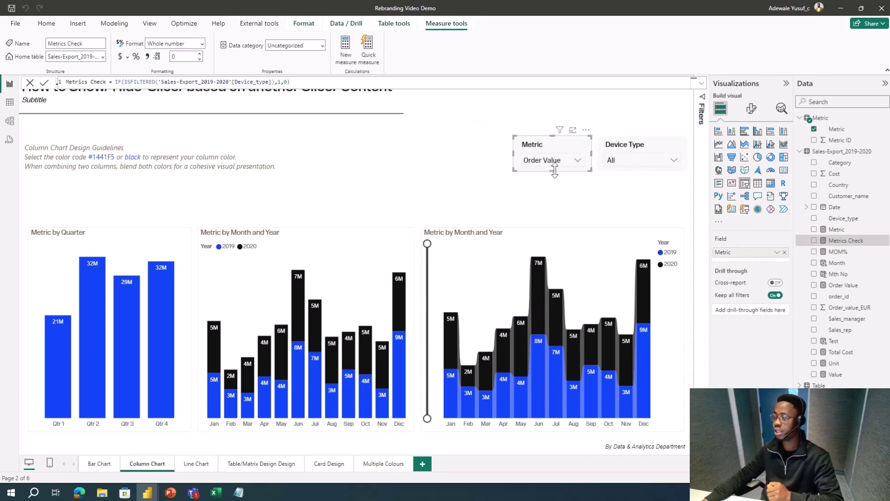
Create a new measure in the Metric table named 'Device Type Check' starting with IF.
right_click(827, 115)
key("Escape")
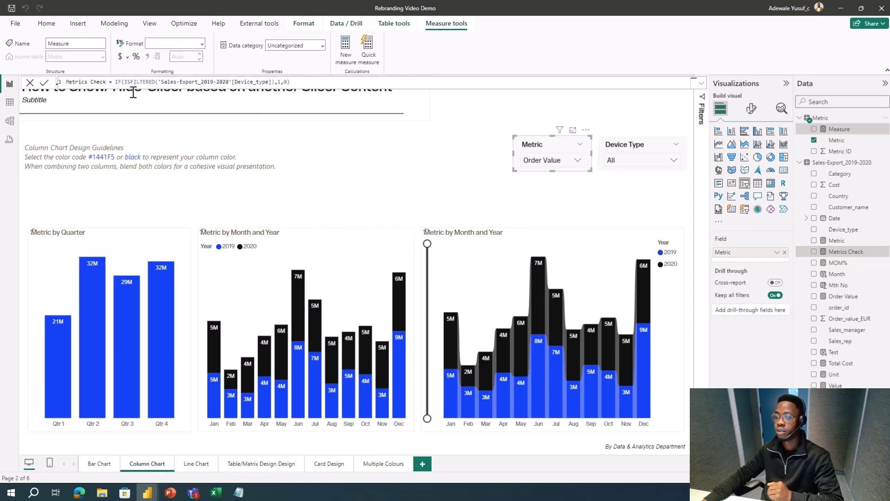
type("Device")
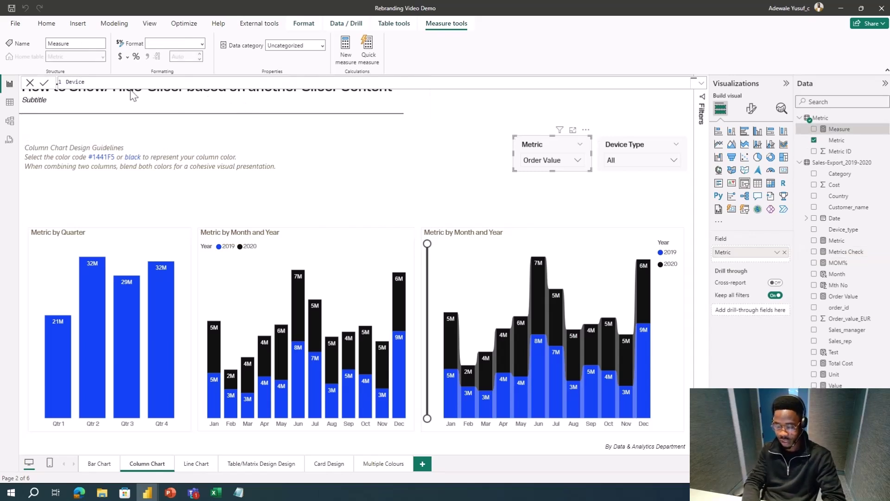
type(" Type Check = ")
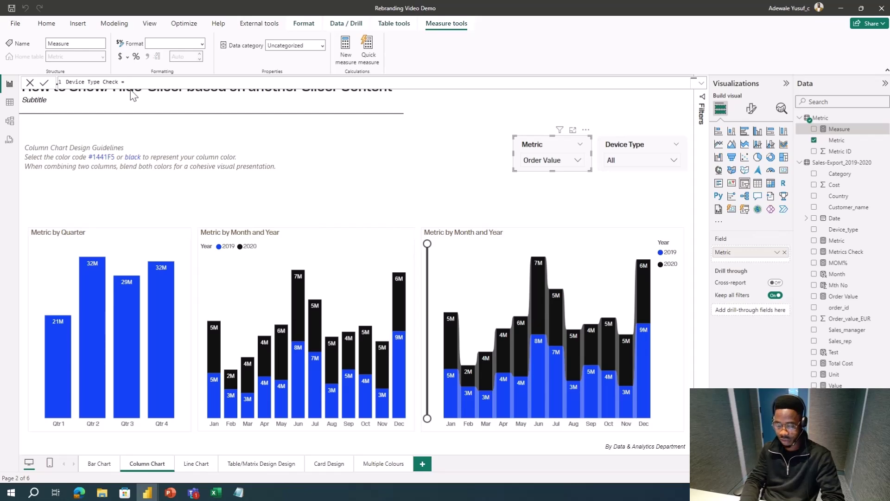
type("is")
key("BackSpace")
type("f")
key("Tab")
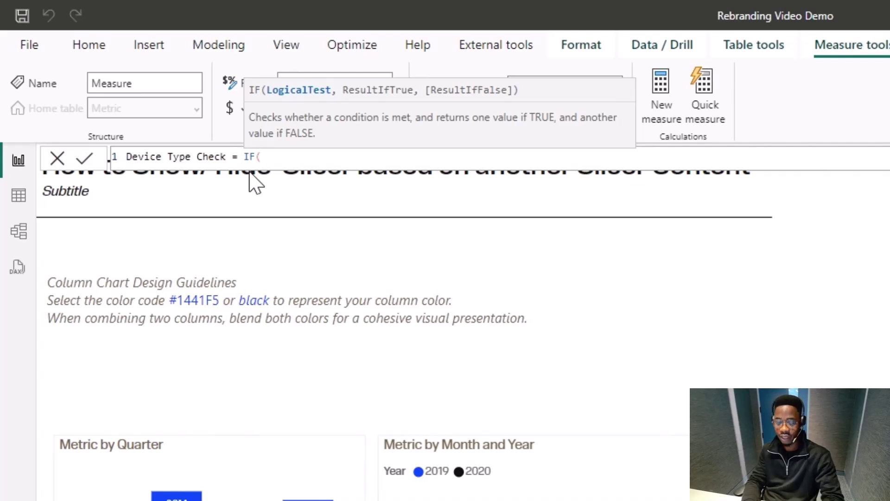
Add SELECTEDVALUE(Metric[Metric]) as the IF condition.
type("se")
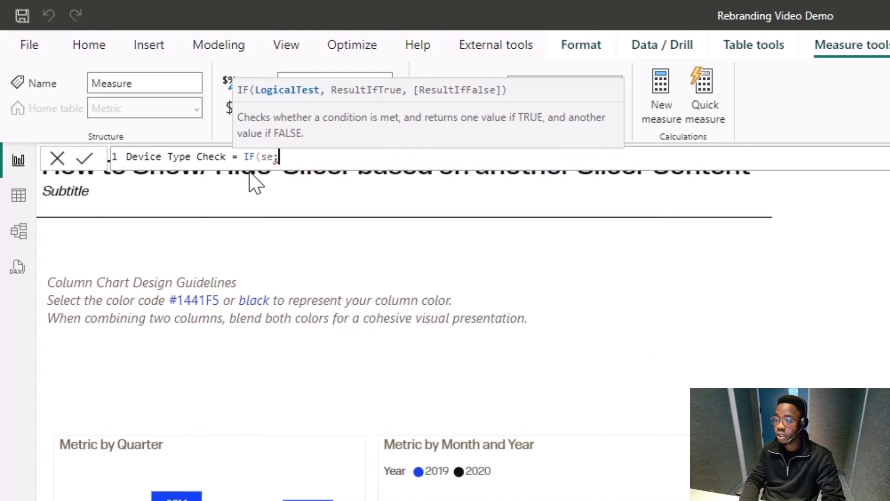
type("le")
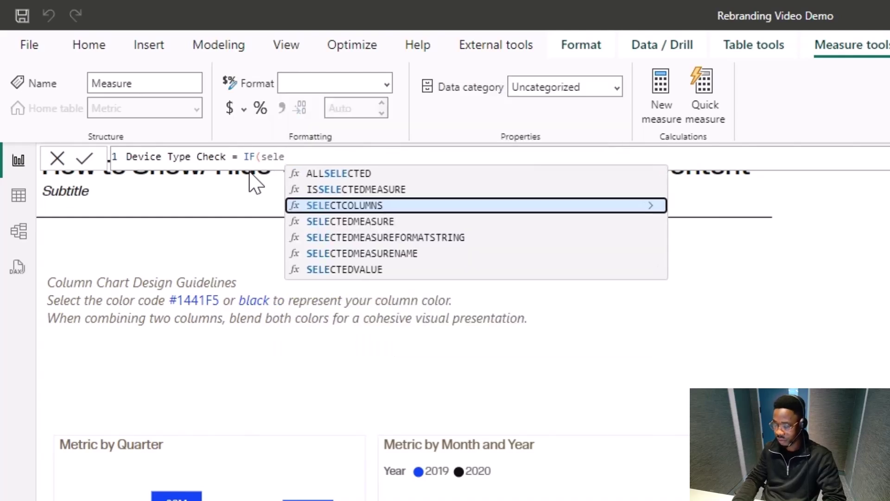
key("Down")
key("Down")
key("Down")
key("Down")
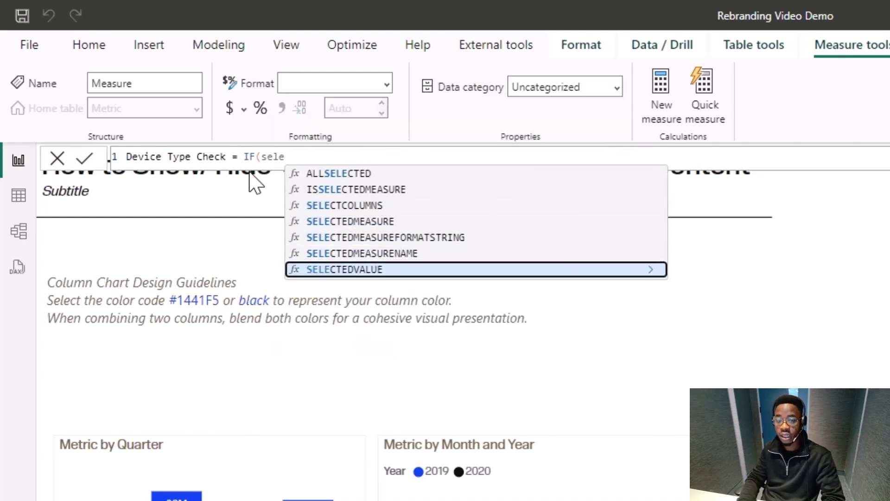
key("Tab")
type("mrt")
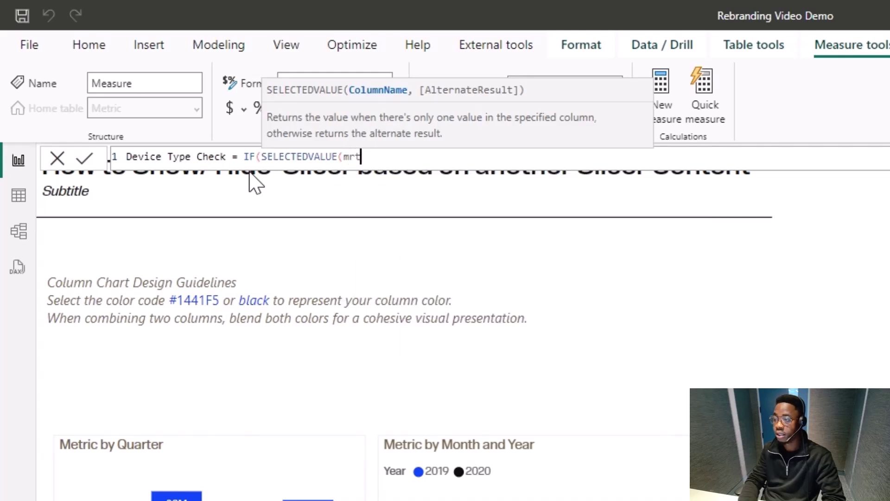
key("BackSpace")
key("BackSpace")
type("r")
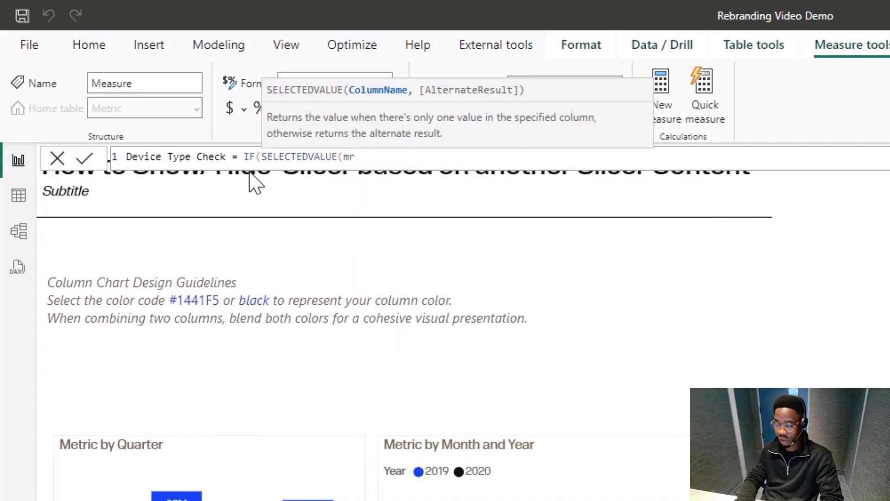
key("BackSpace")
type("e")
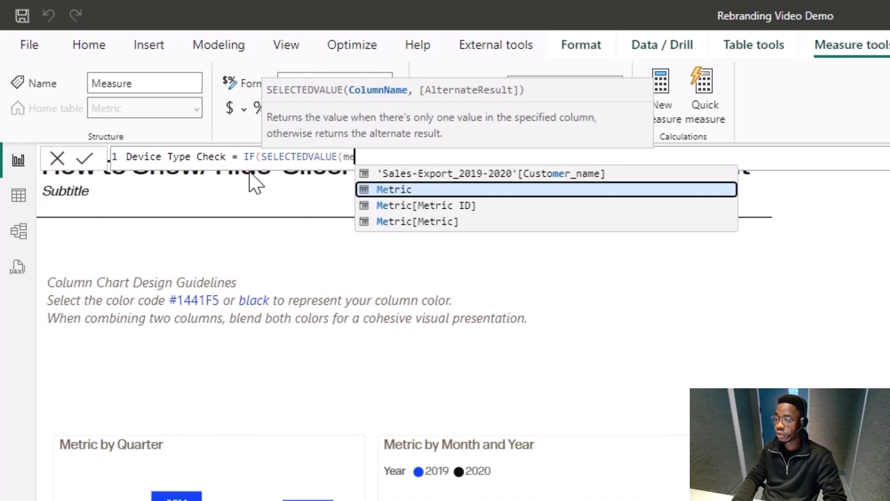
key("Down")
key("Down")
key("Tab")
Finish the formula with ="Cost",1,0) and commit the Device Type Check measure.
type(")=")
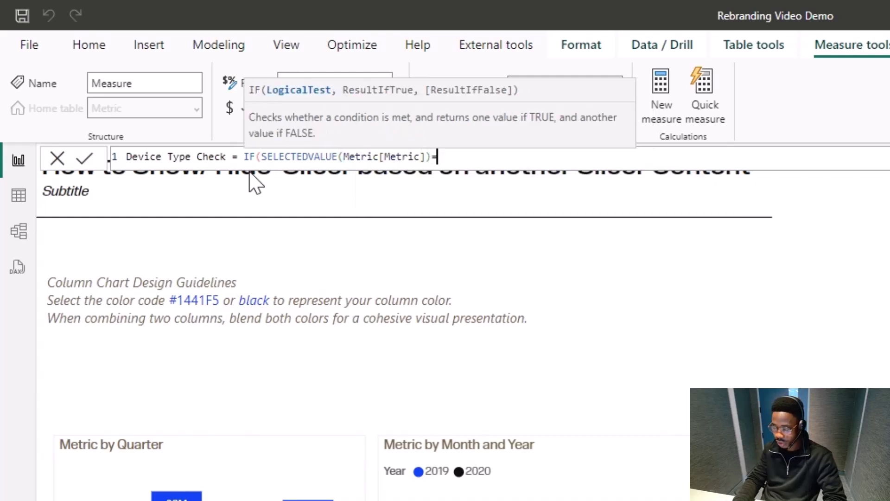
type("\"Cost\"")
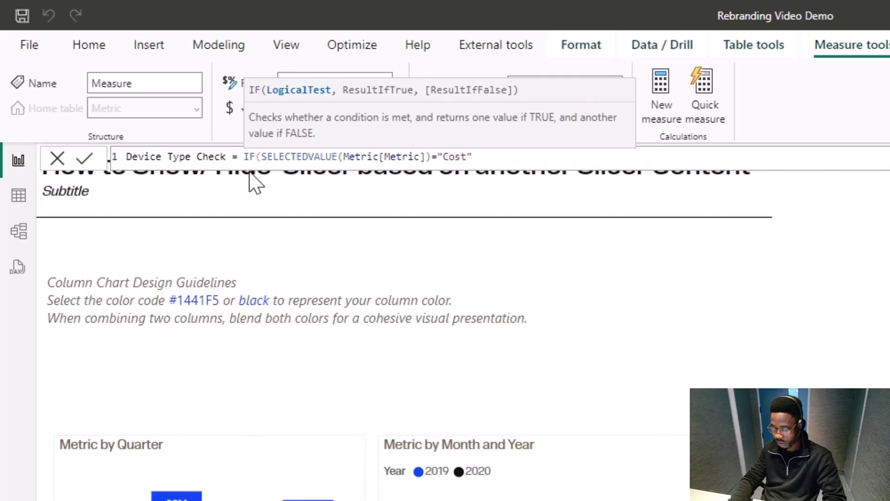
type(")")
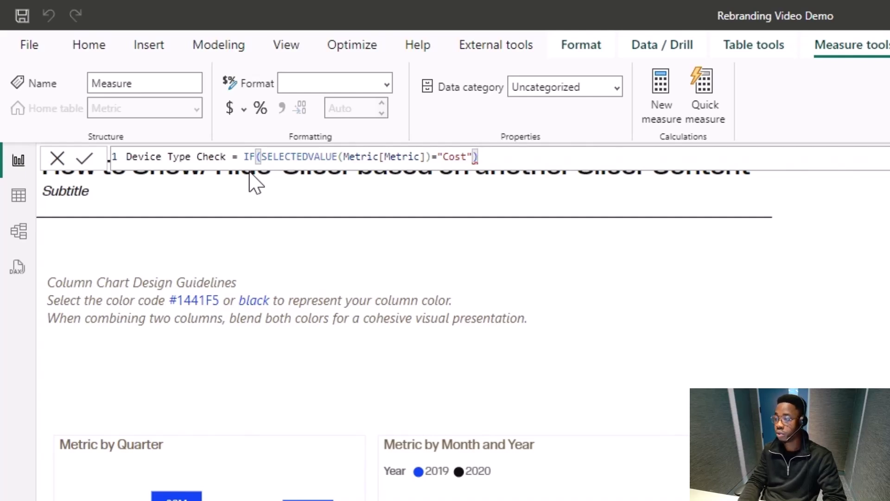
key("BackSpace")
type(",")
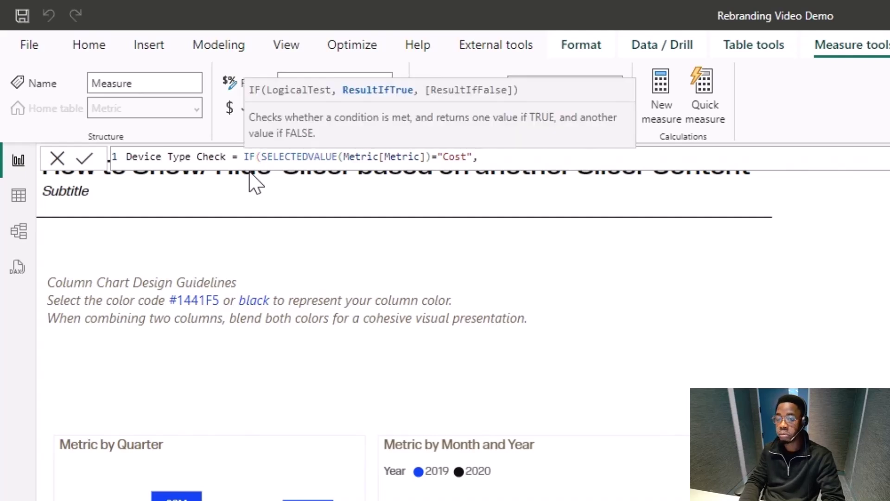
type("1,0)")
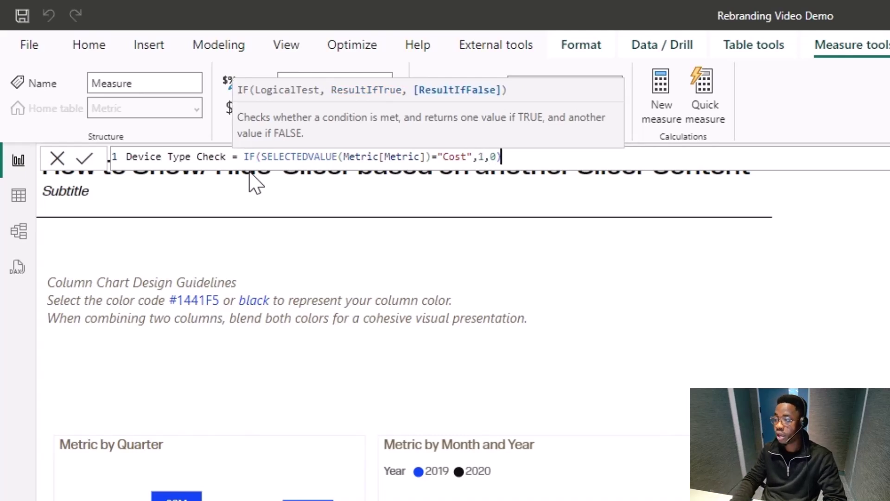
key("Return")
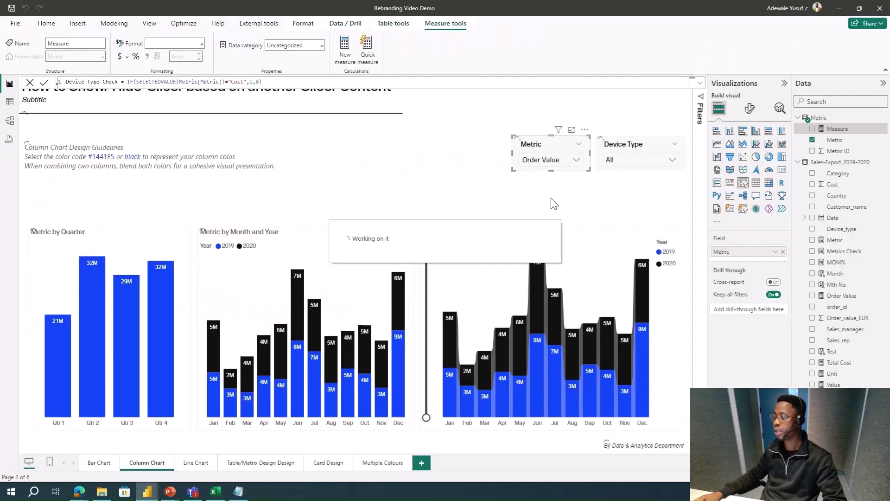
Add a visual-level filter 'Device Type Check is 0' to the Device Type slicer.
left_click(636, 148)
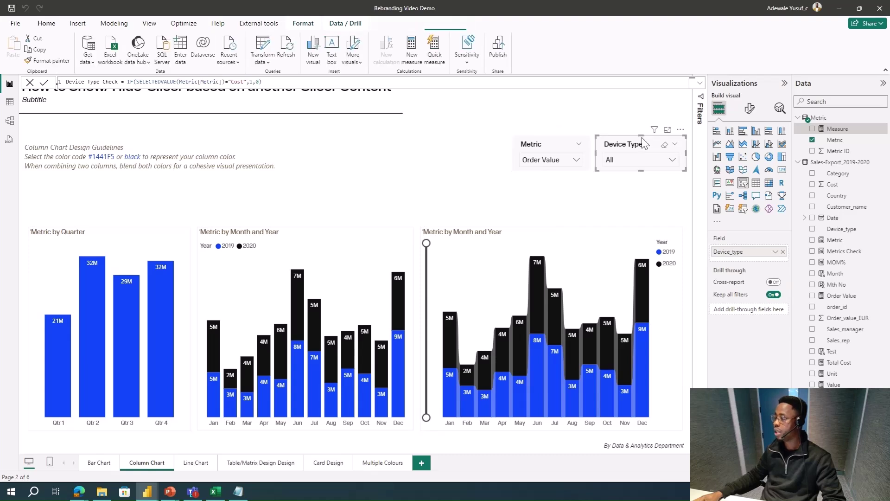
left_click(698, 105)
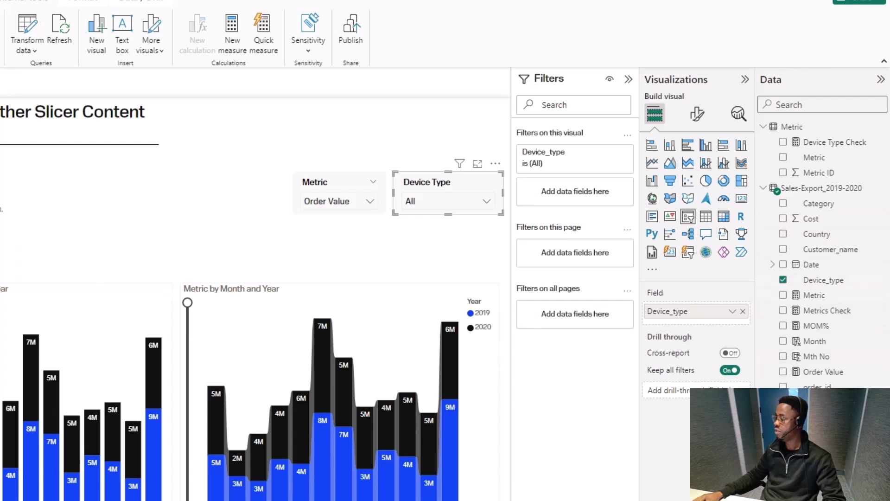
left_click_drag(836, 148, 587, 207)
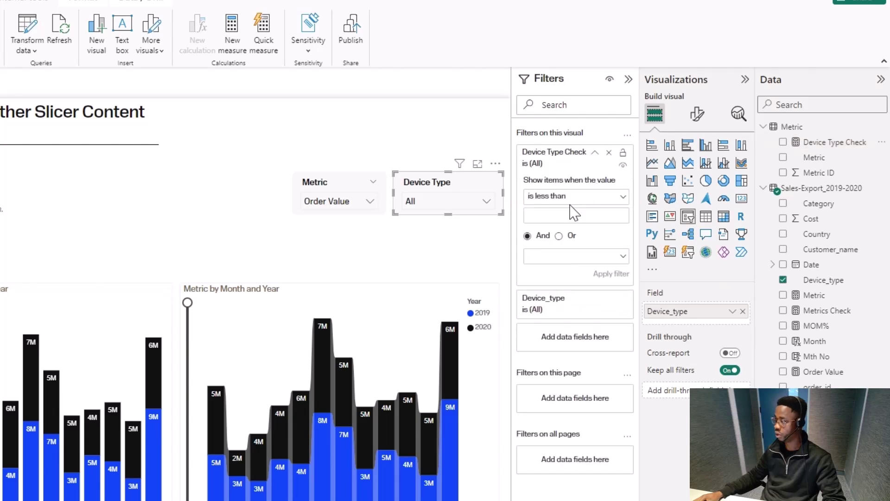
left_click(559, 198)
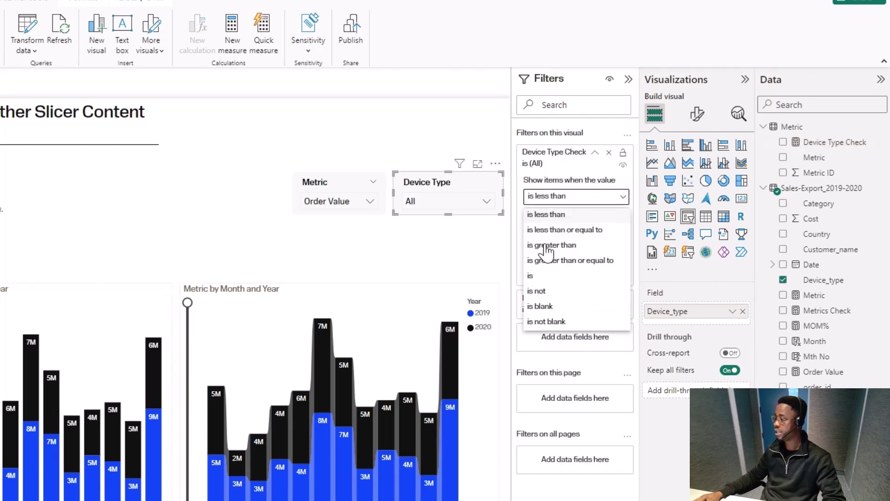
left_click(537, 275)
left_click(555, 214)
type("0")
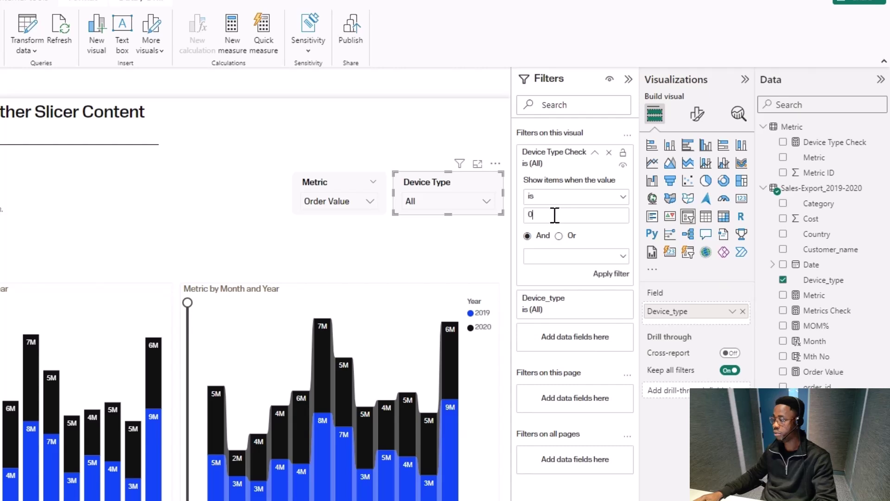
left_click(612, 274)
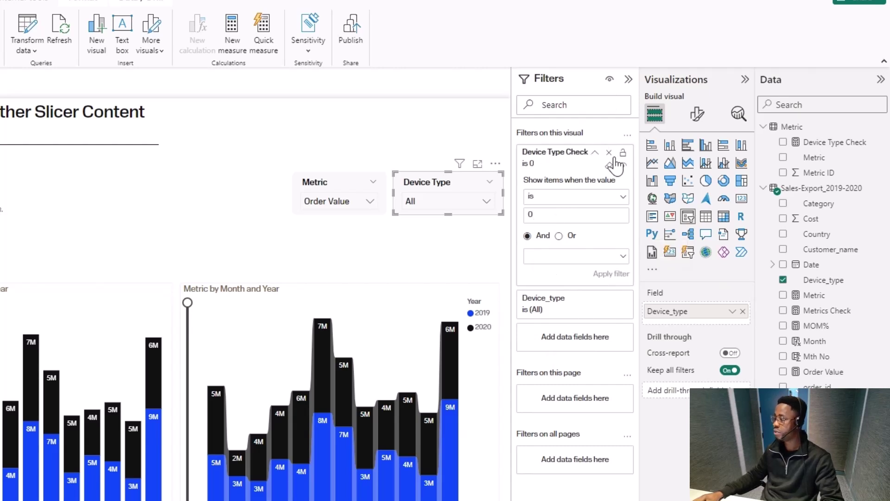
left_click(595, 153)
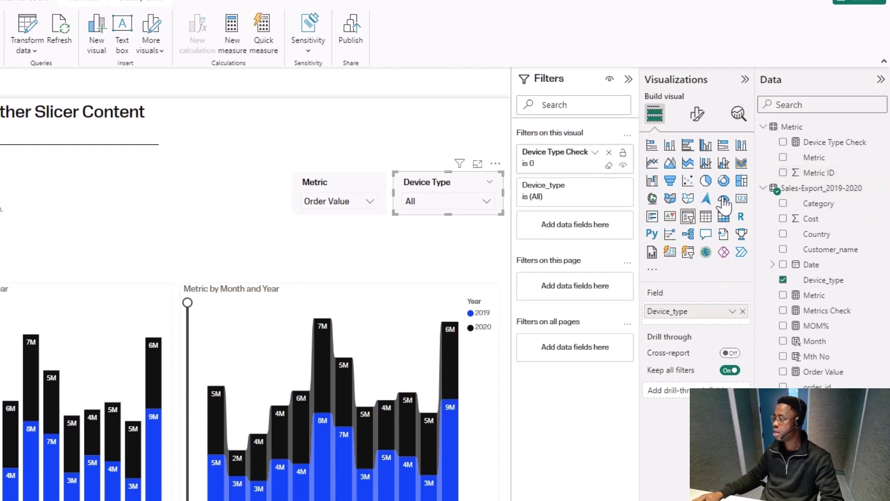
left_click(807, 145)
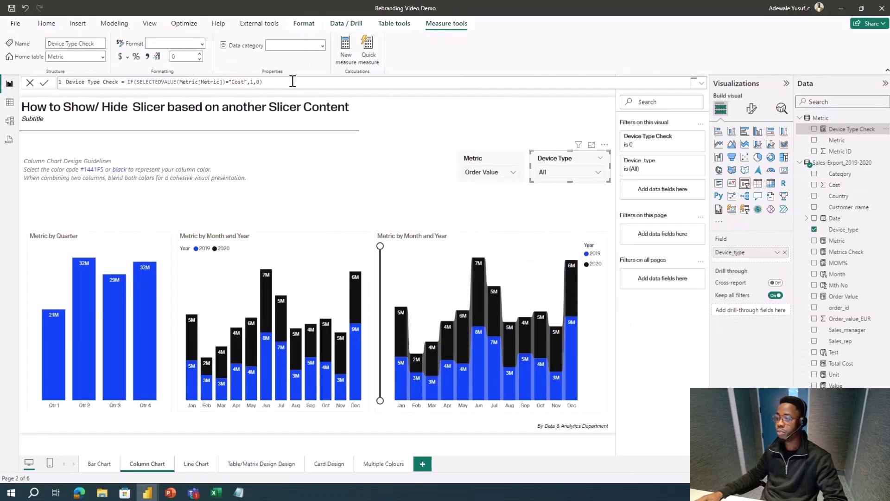
Review the Device Type Check formula and check the Device Type items with Metric on Cost.
left_click(293, 81)
scroll(293, 82, "up", 2)
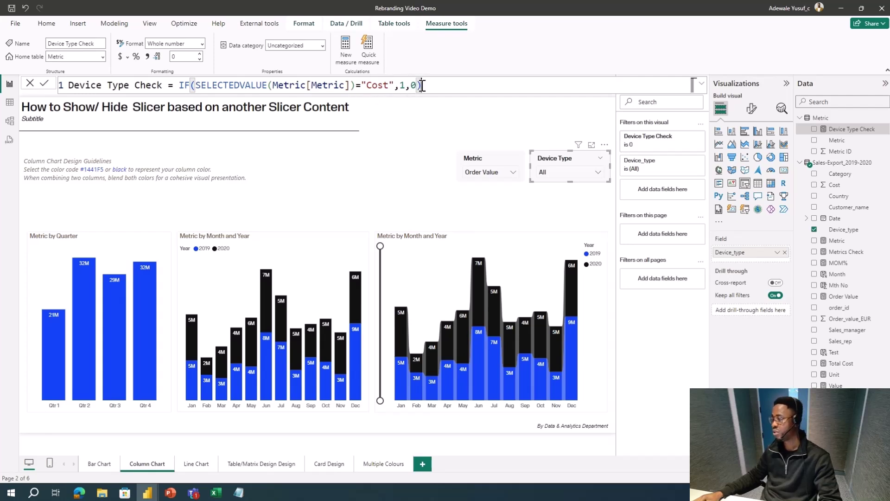
left_click(542, 175)
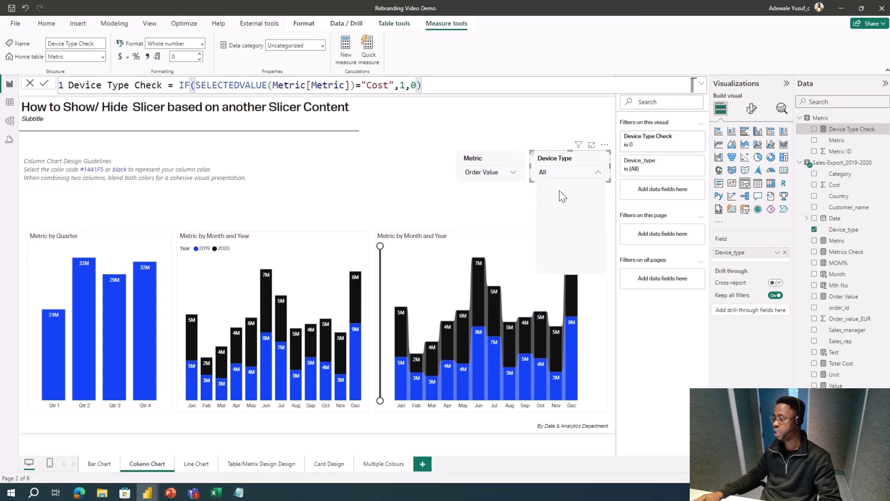
left_click(492, 175)
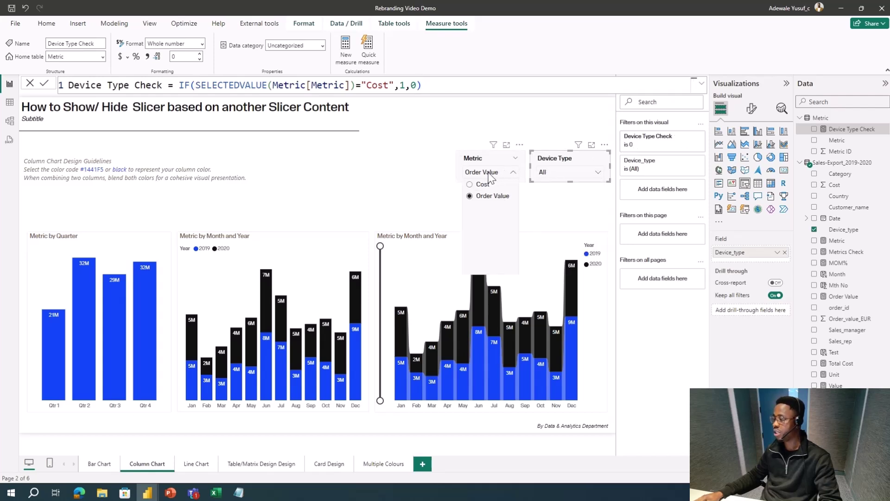
left_click(559, 177)
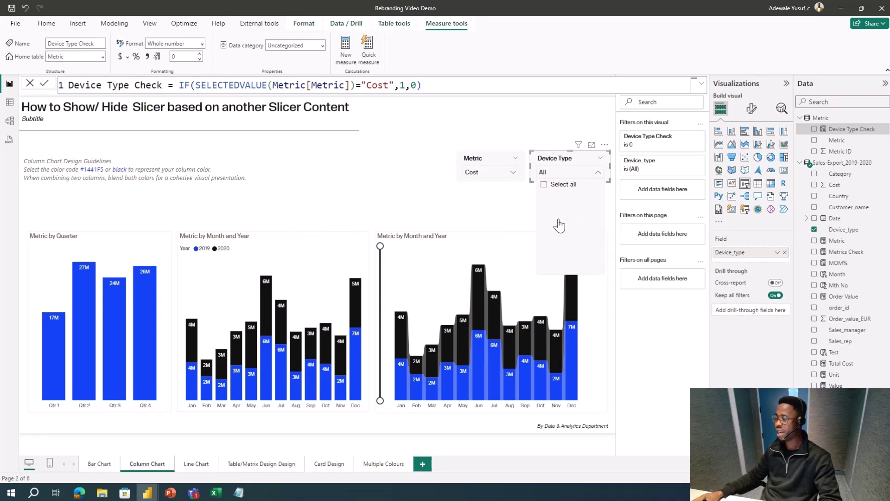
Switch Metric to Order Value and filter Device Type to Mobile.
left_click(504, 173)
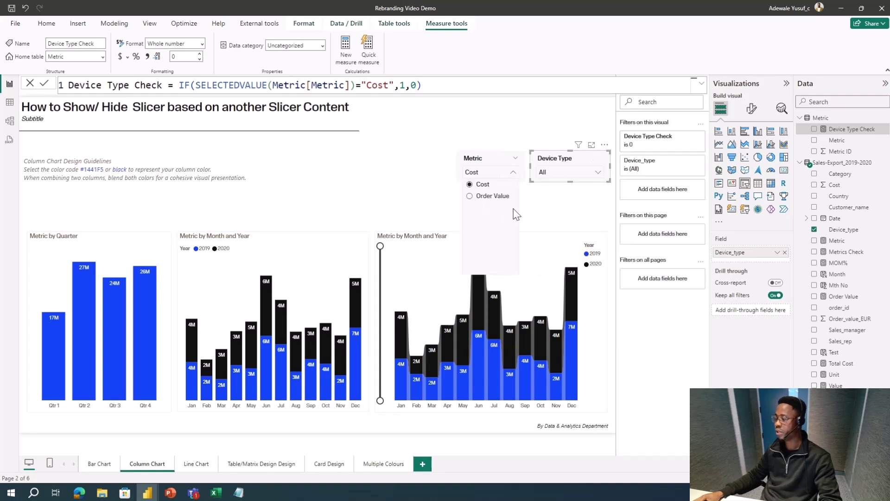
left_click(492, 195)
left_click(546, 174)
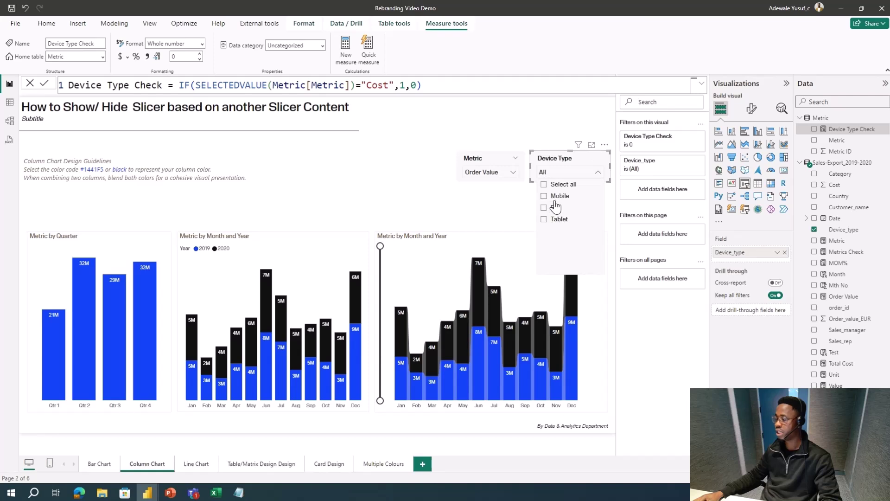
left_click(556, 196)
Switch Metric to Cost to confirm Device Type items hide, then return to Order Value.
left_click(493, 175)
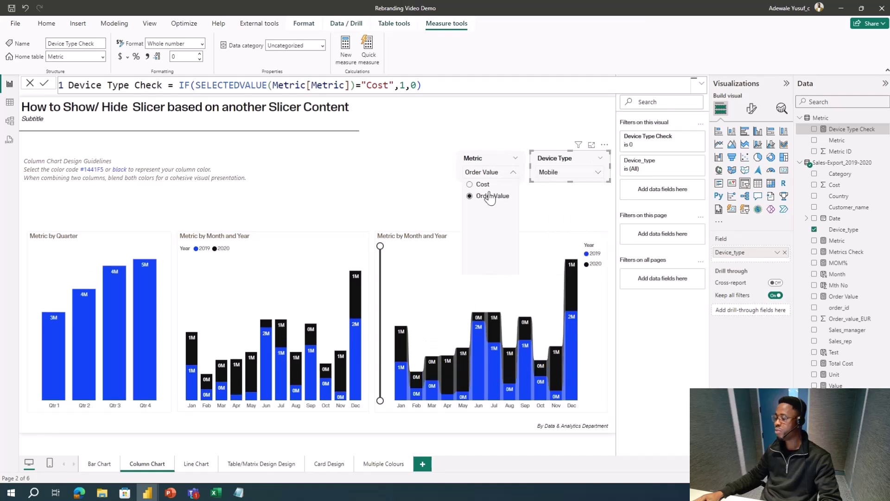
left_click(484, 185)
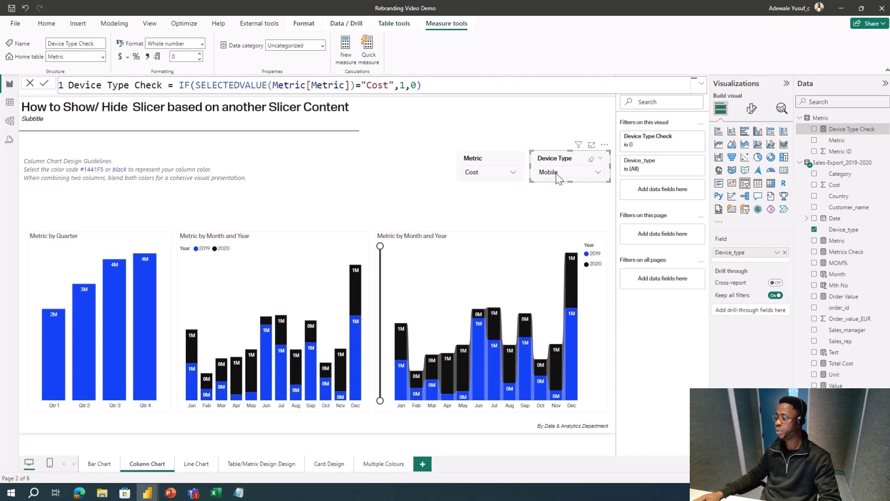
left_click(558, 178)
left_click(490, 175)
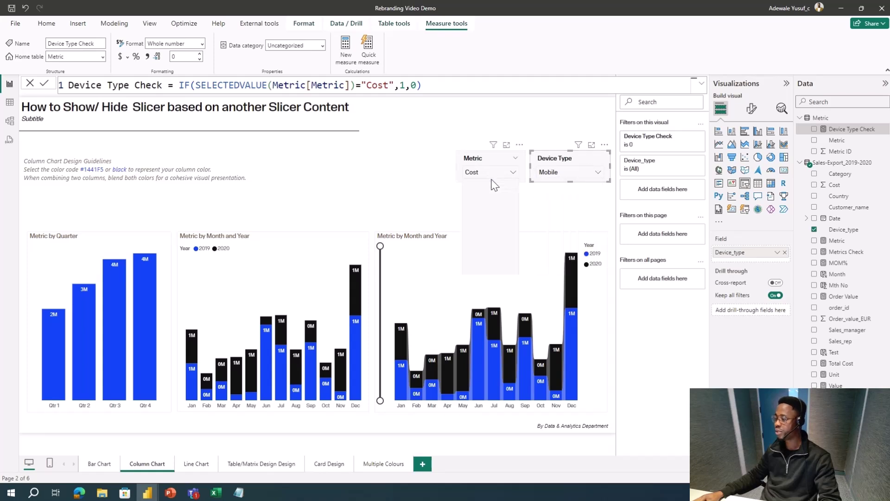
left_click(482, 198)
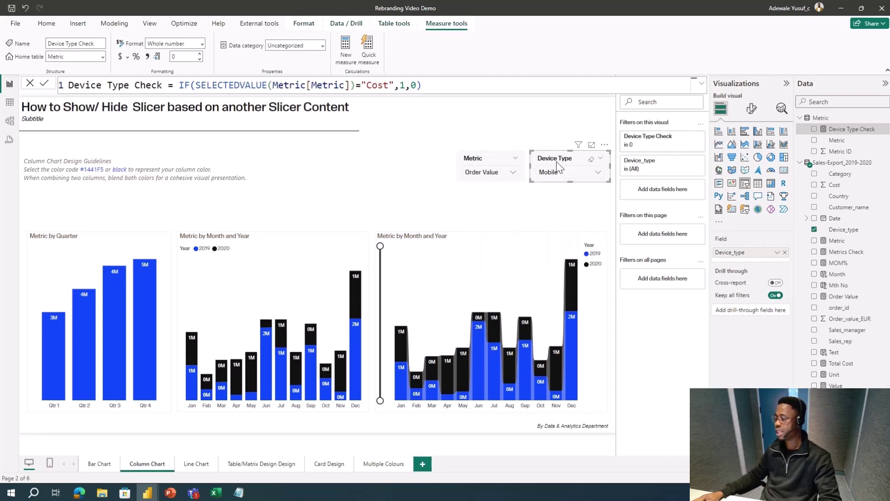
left_click(838, 242)
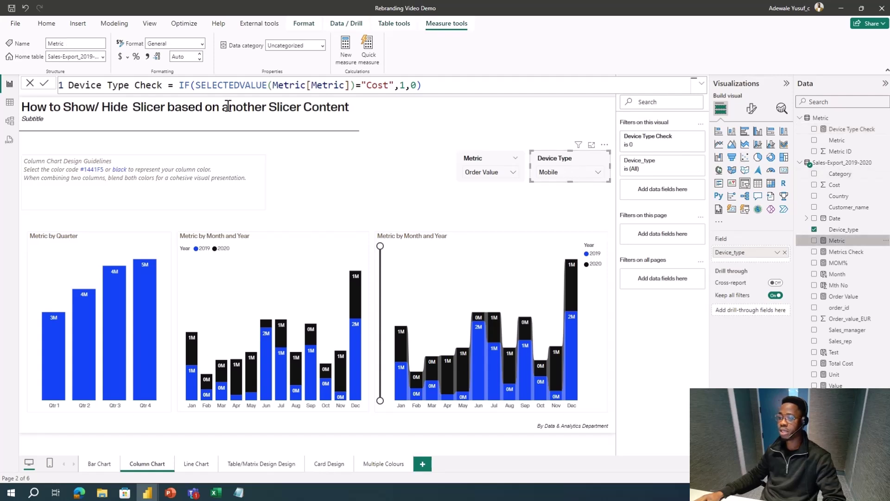
Add a visual-level filter 'Metrics Check is 0' to the Metric slicer.
left_click(847, 251)
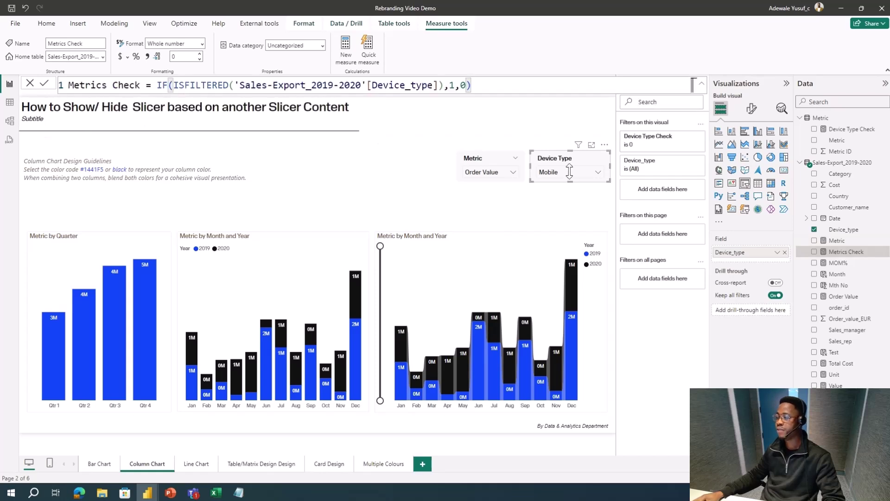
left_click(487, 164)
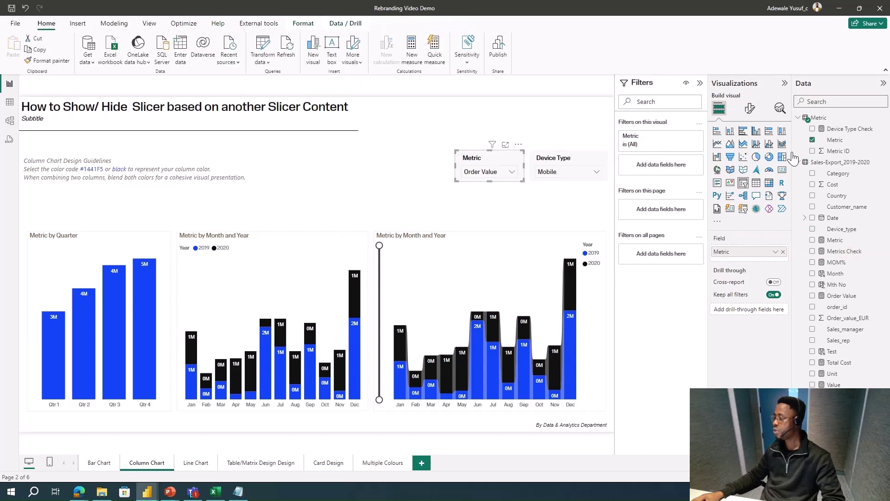
left_click_drag(844, 251, 669, 166)
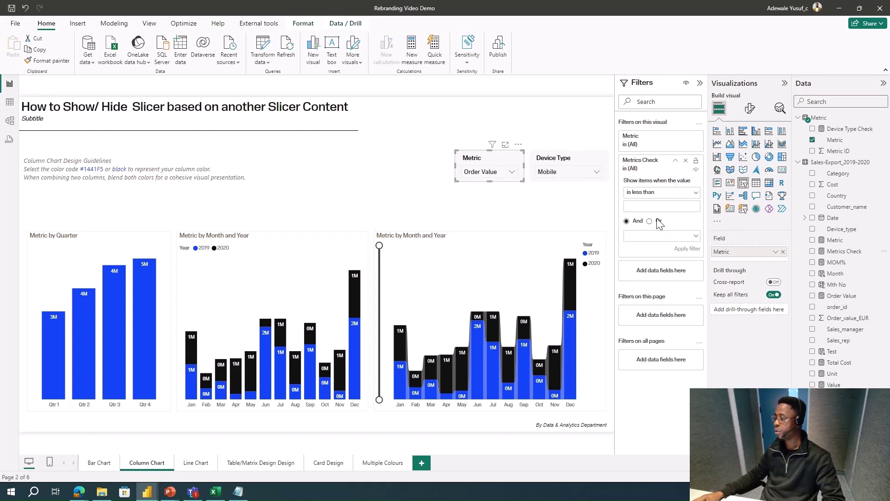
left_click(645, 194)
left_click(635, 254)
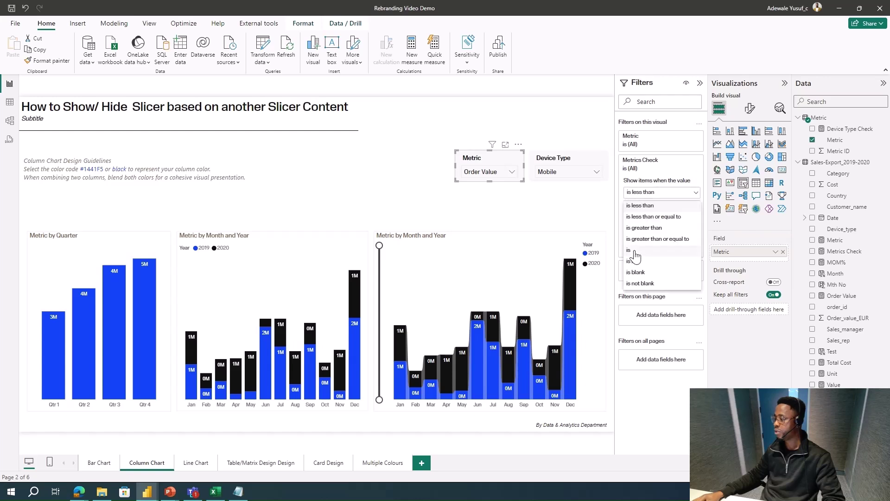
left_click(665, 207)
type("0")
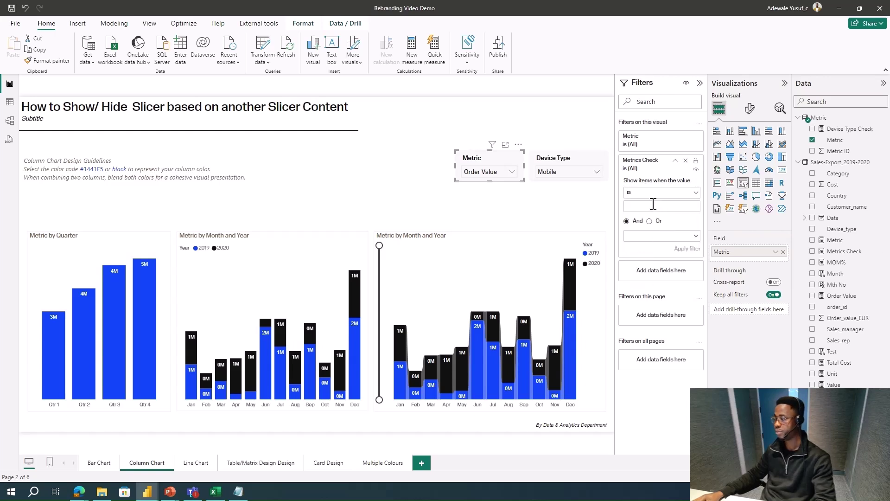
left_click(686, 250)
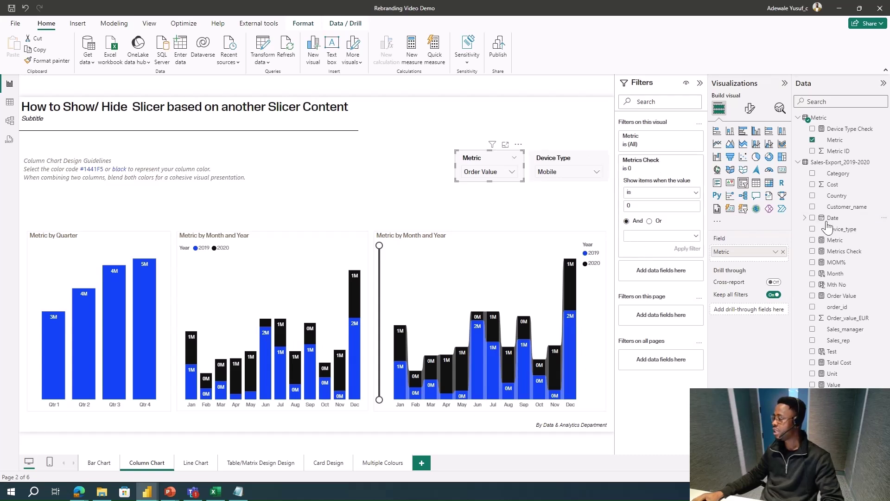
left_click(843, 253)
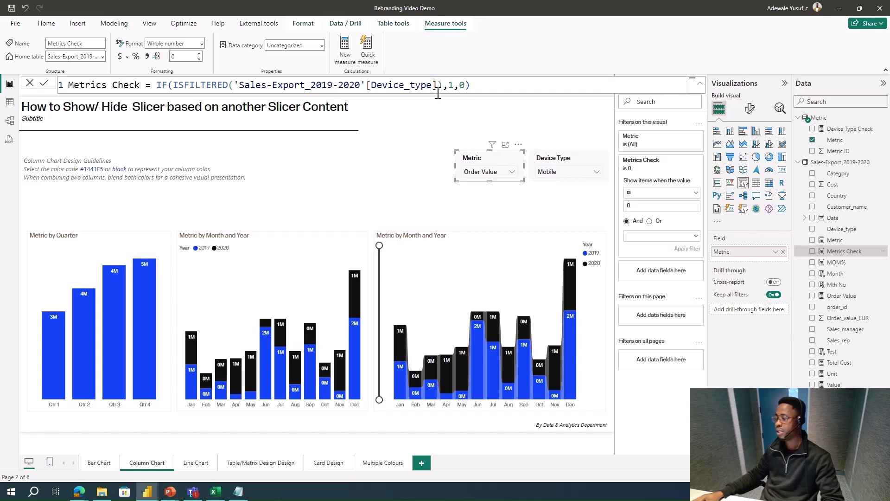
Uncheck Mobile in Device Type and confirm Cost is offered again in the Metric slicer.
left_click(572, 175)
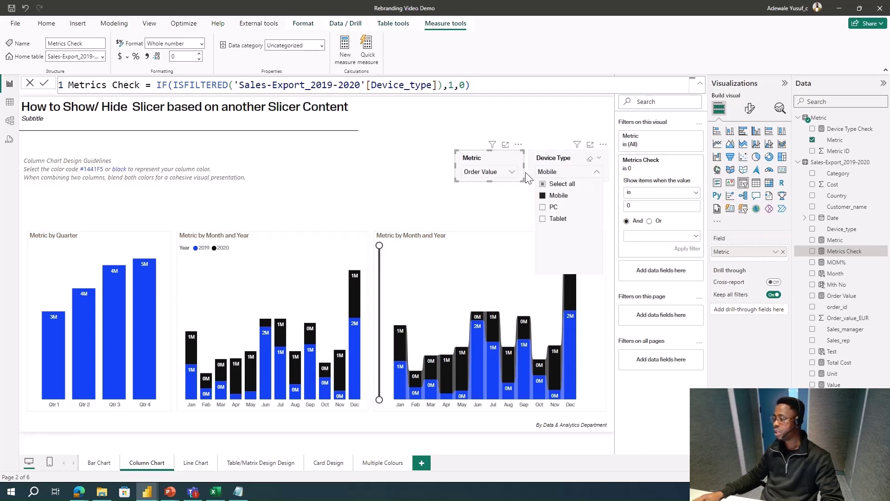
left_click(492, 173)
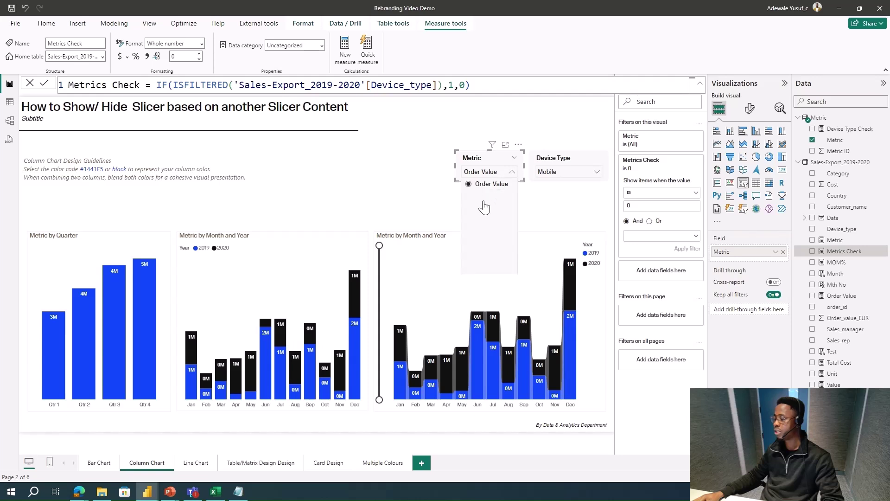
left_click(559, 174)
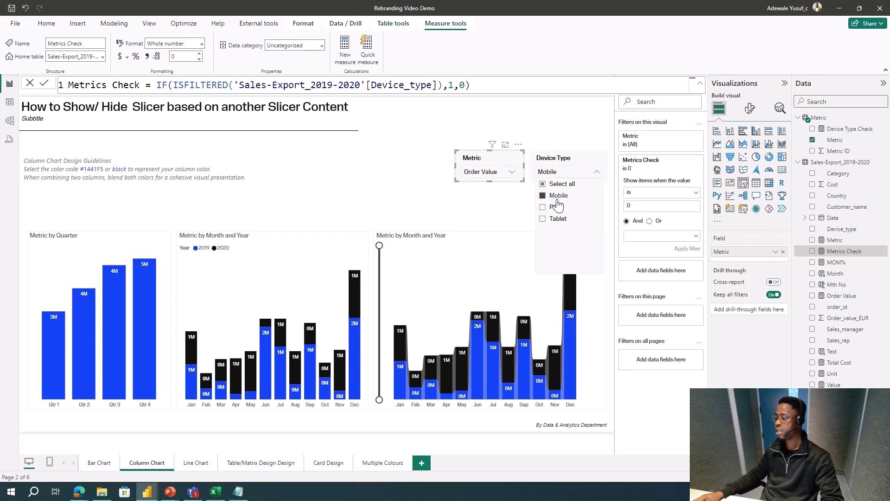
left_click(557, 200)
left_click(493, 173)
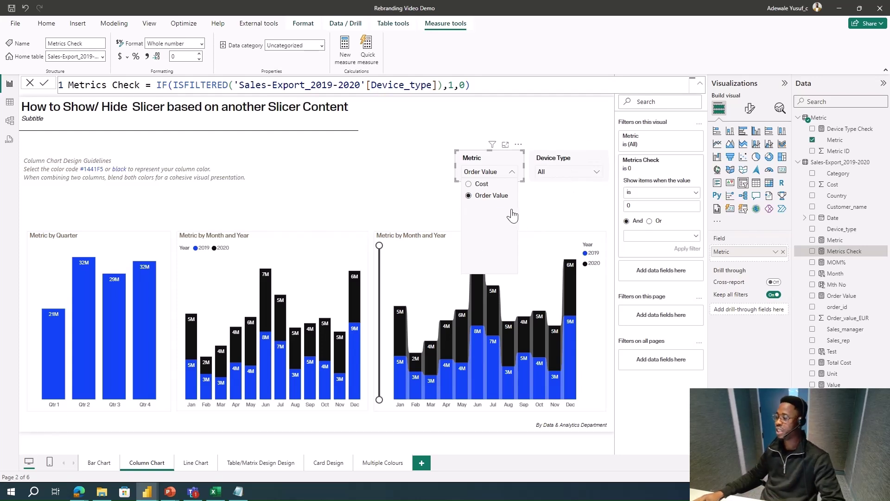
left_click(486, 162)
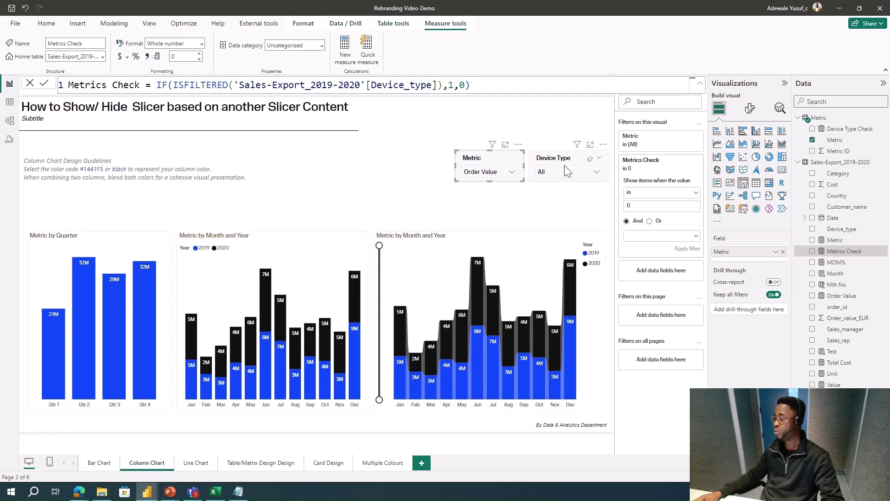
Make the Metric slicer a vertical list and enlarge it so Order Value shows.
left_click(750, 108)
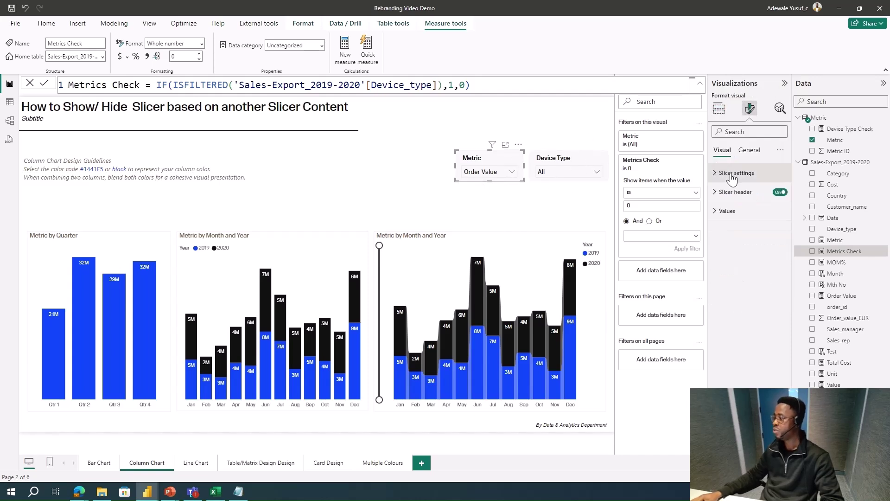
left_click(734, 173)
left_click(732, 195)
left_click(736, 219)
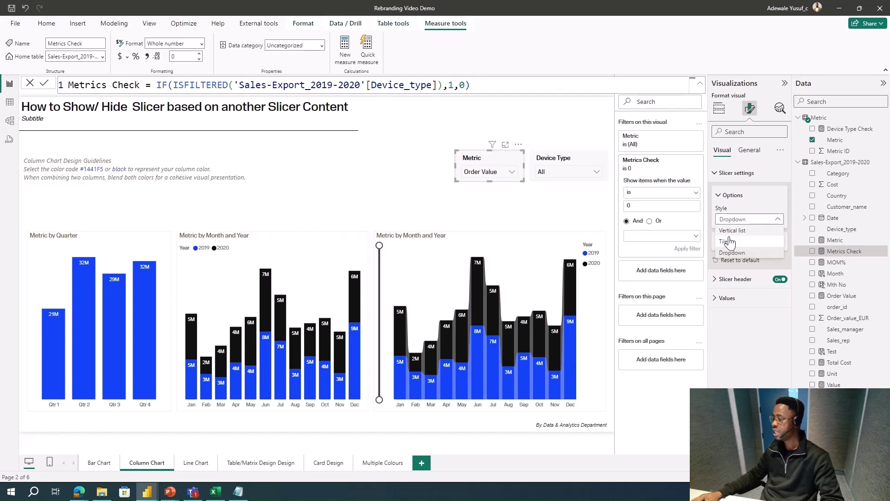
left_click(734, 231)
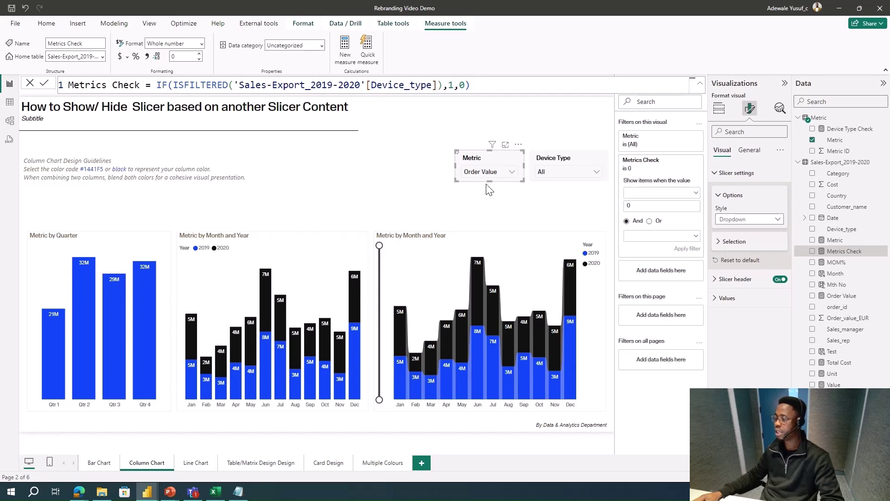
left_click_drag(490, 181, 490, 205)
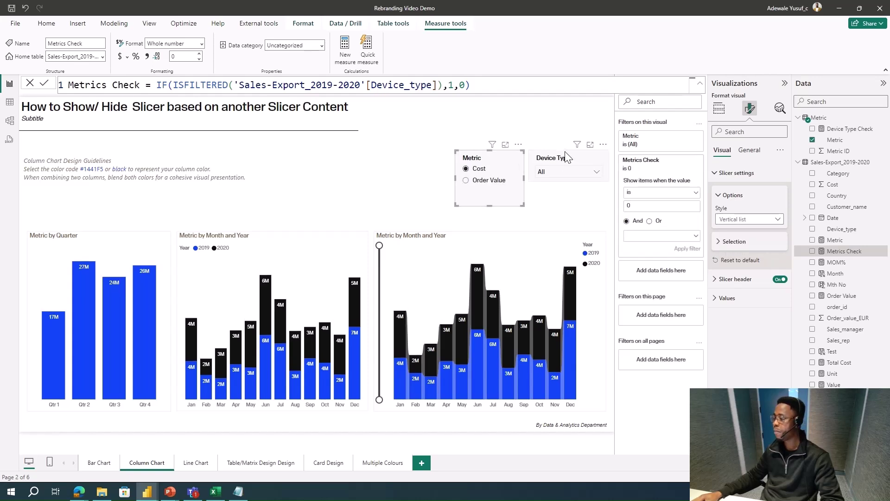
Make the Device Type slicer a taller vertical list, then test Order Value and Cost.
left_click(587, 178)
left_click(735, 219)
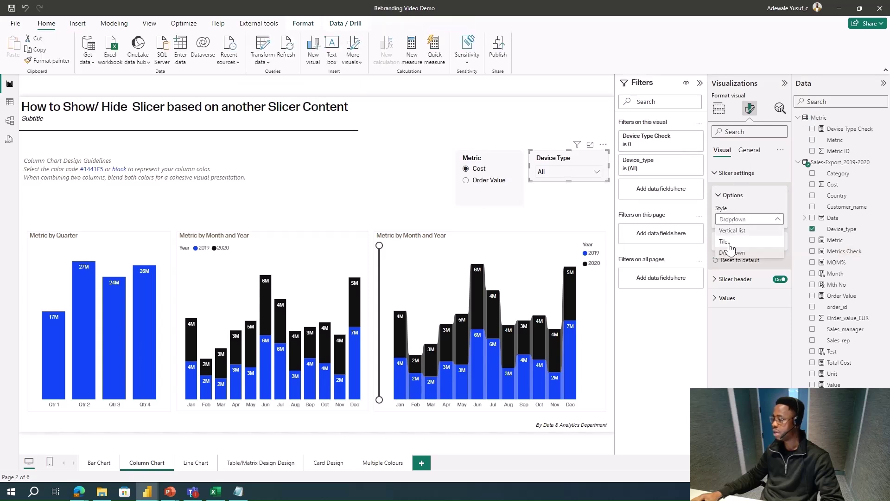
left_click(733, 230)
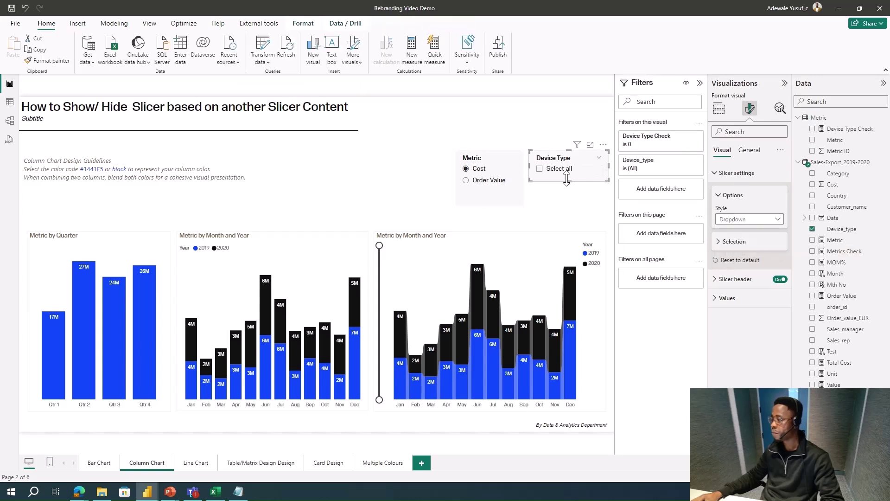
left_click_drag(569, 181, 568, 223)
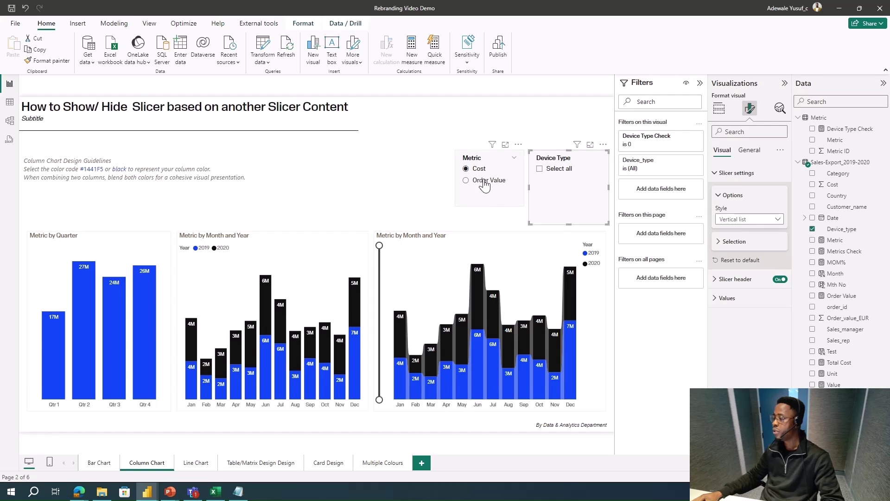
left_click(465, 180)
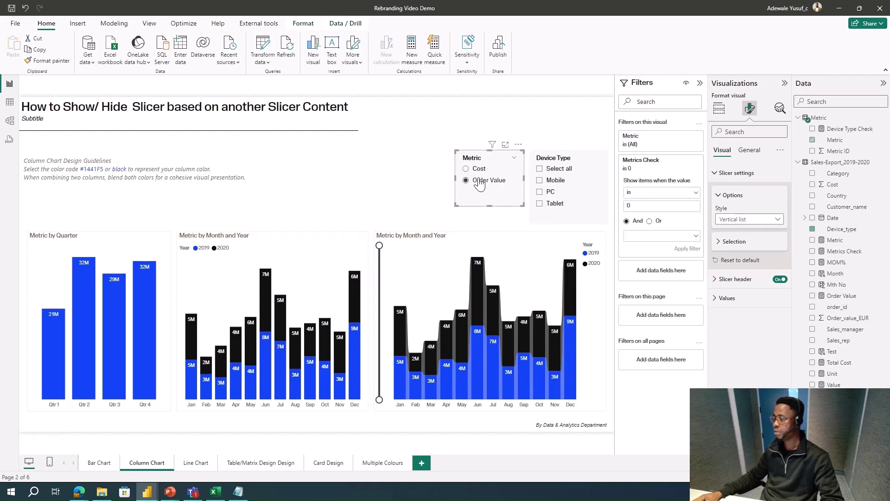
left_click(467, 169)
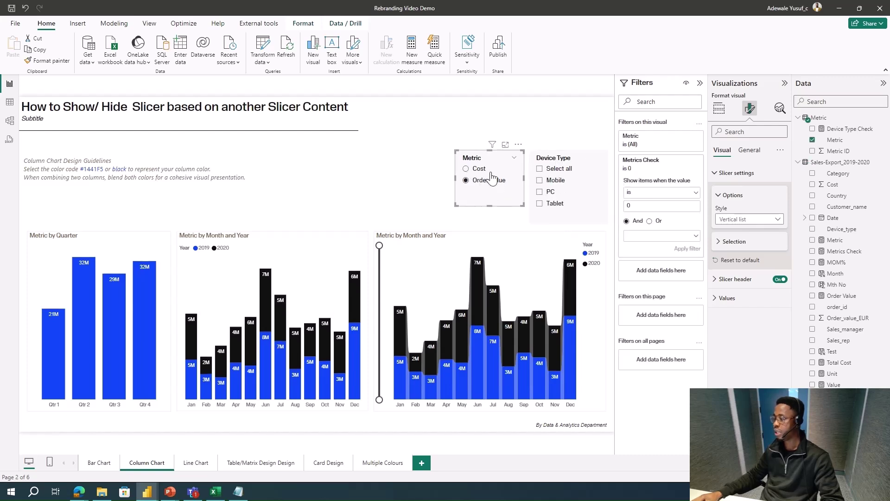
Turn off Show "Select all" on Device Type and confirm Cost leaves it empty.
left_click(564, 165)
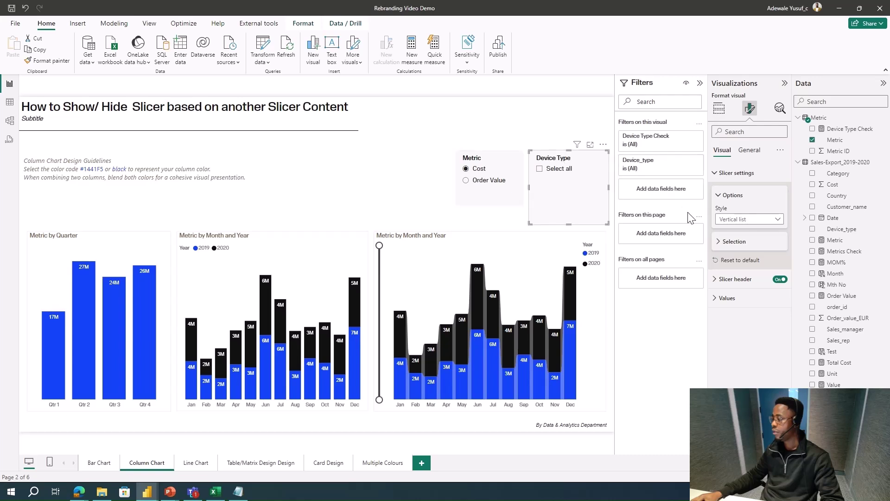
left_click(724, 243)
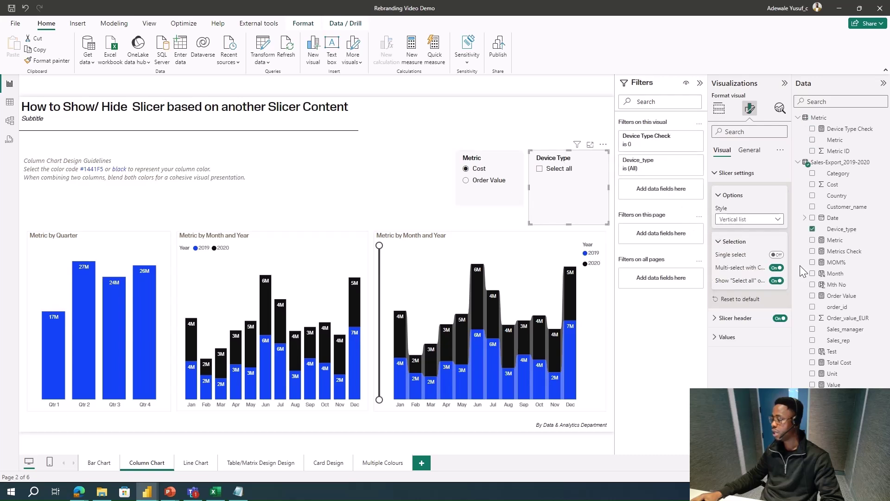
left_click(776, 282)
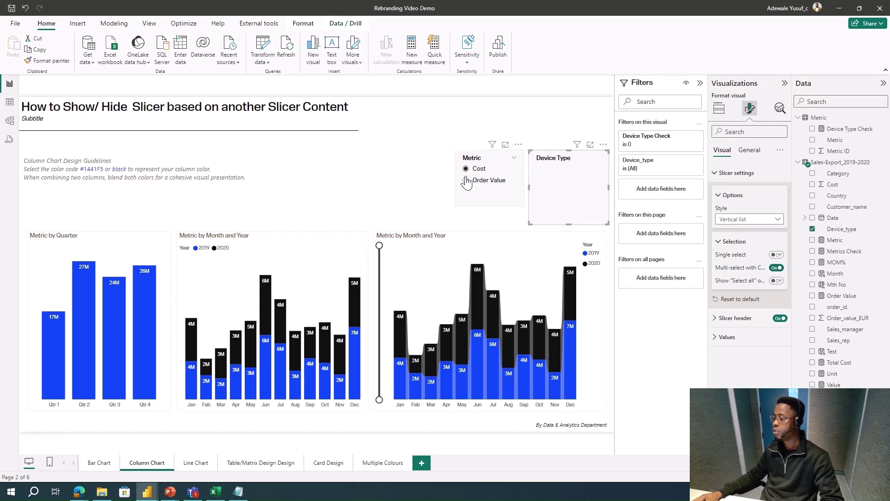
left_click(483, 181)
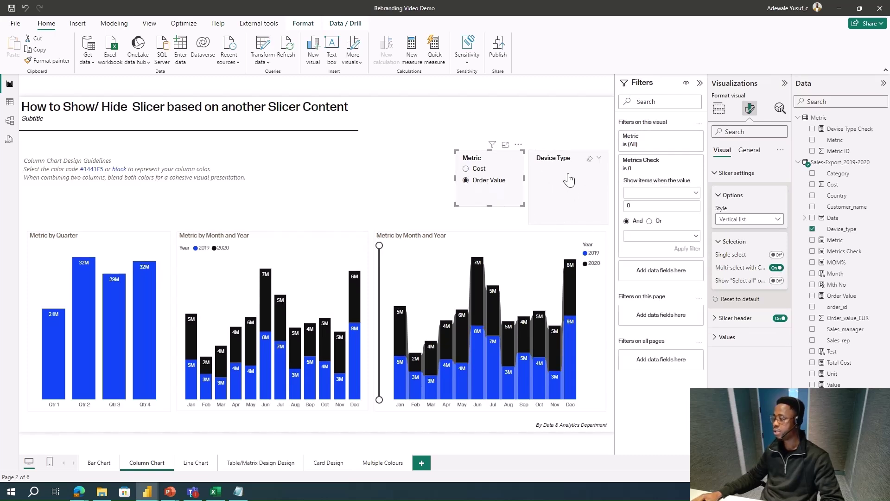
left_click(473, 169)
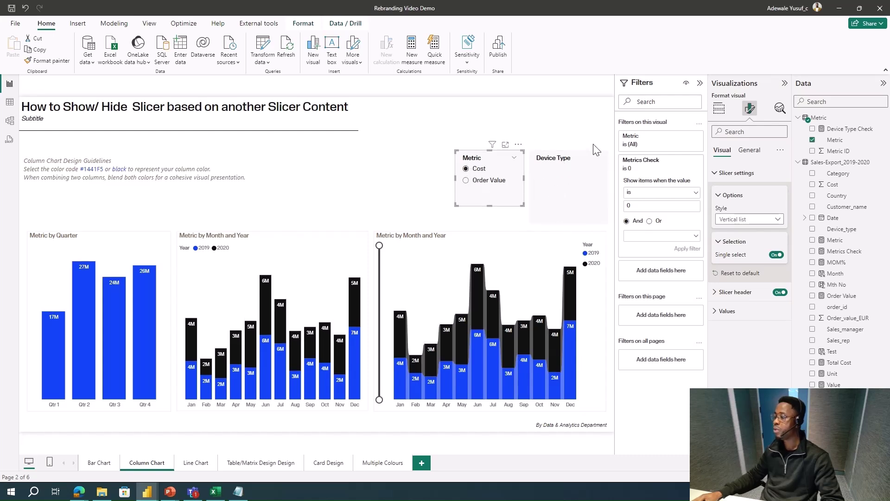
left_click(544, 169)
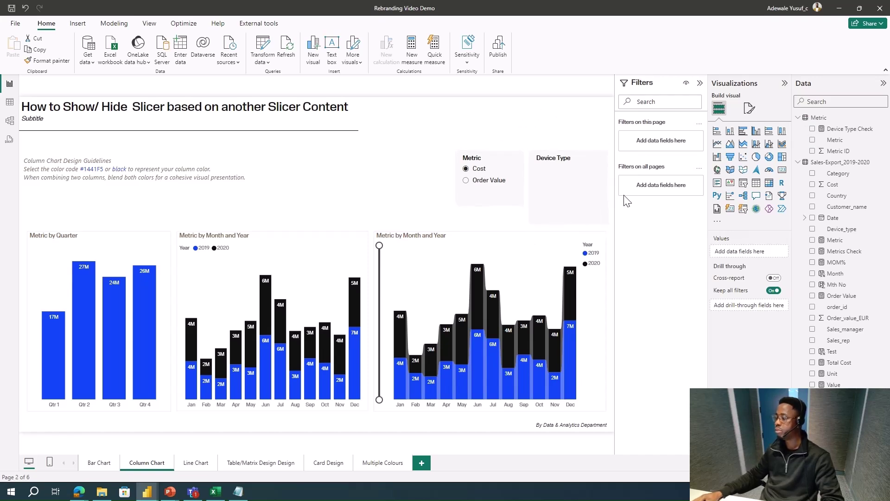
Nudge the Metric and Device Type slicers until the alignment guides line them up.
left_click(504, 168)
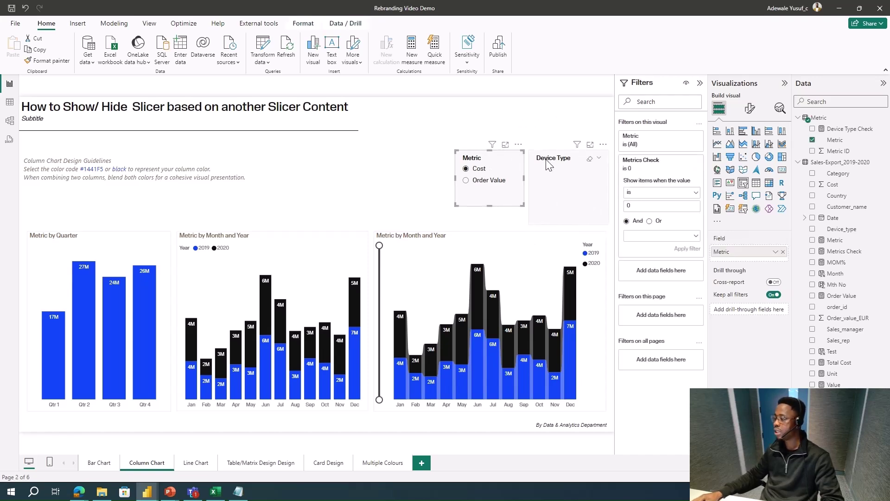
left_click_drag(489, 158, 480, 156)
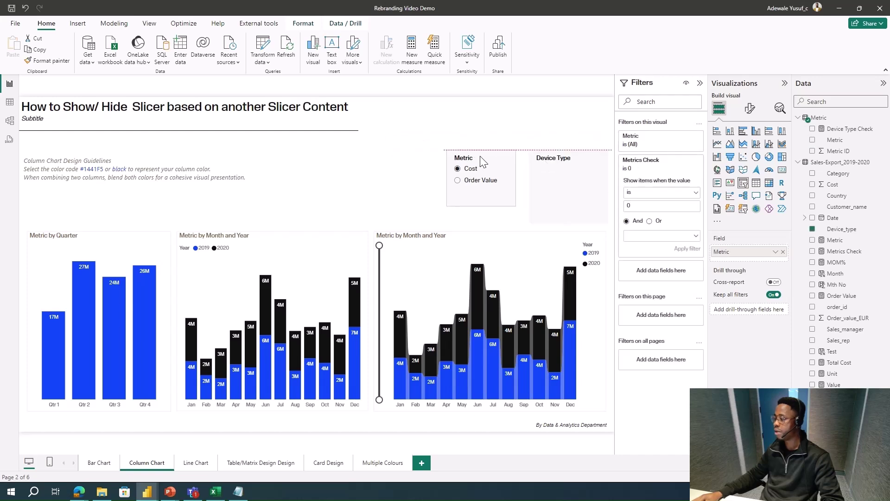
left_click_drag(548, 160, 546, 160)
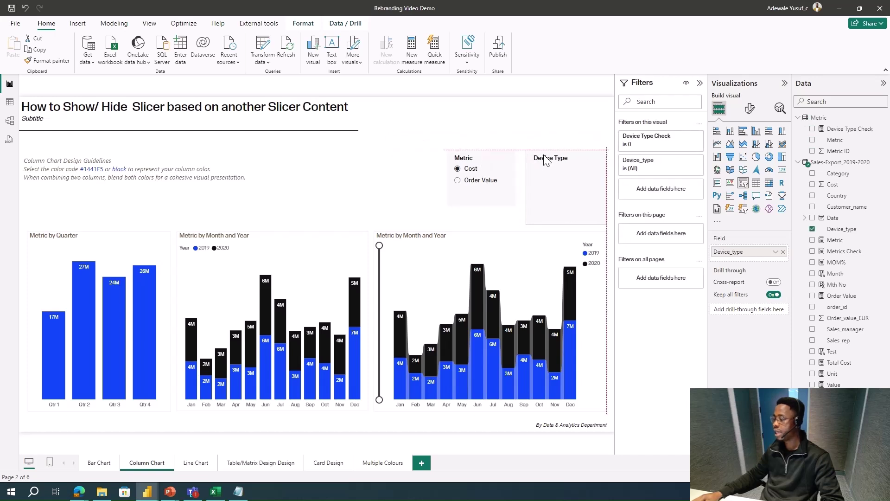
left_click_drag(473, 155, 478, 154)
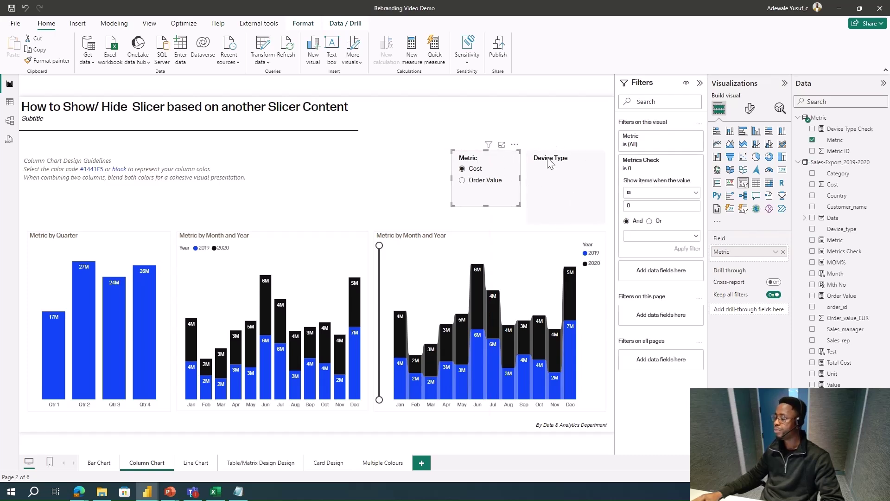
left_click(559, 178)
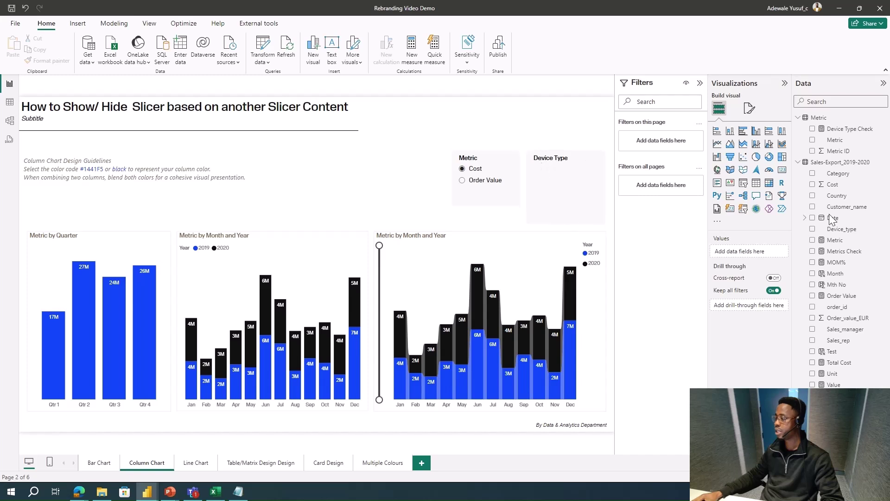
Begin the Device Header Color measure as IF(SELECTEDVALUE( in the formula bar.
right_click(826, 162)
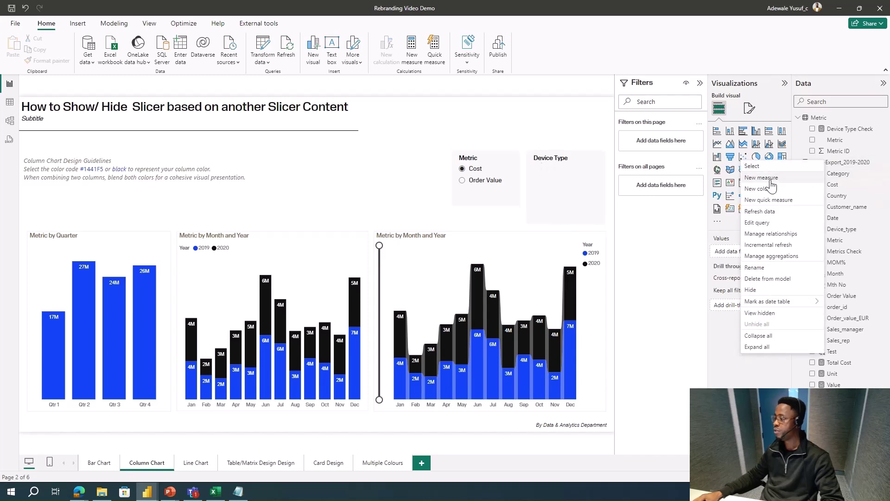
left_click(297, 184)
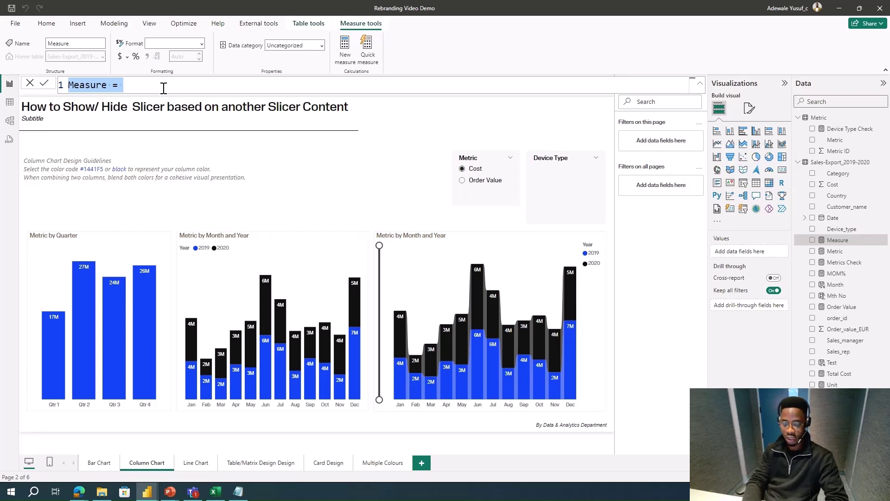
type("Devic")
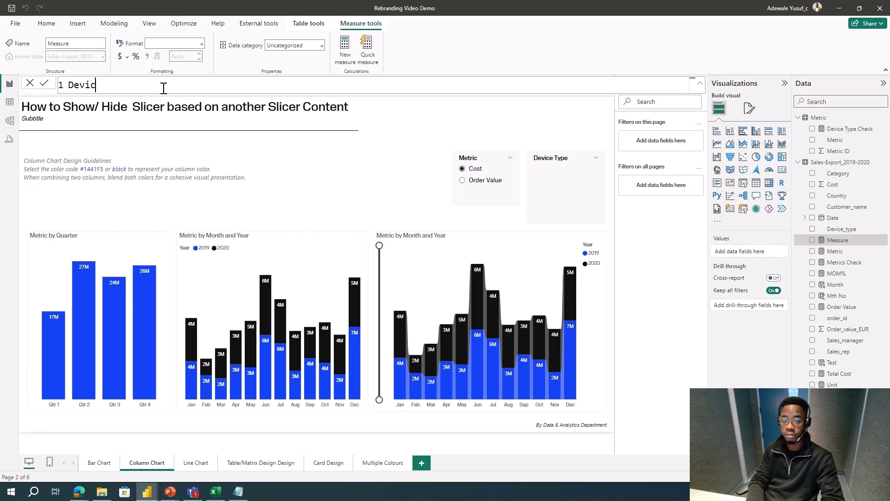
type("e Header ol")
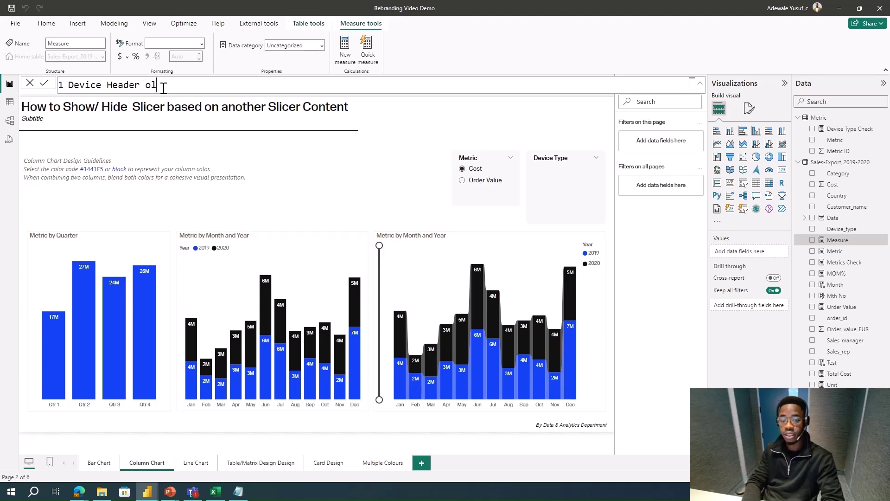
key("BackSpace")
key("BackSpace")
key("BackSpace")
type("lor = ")
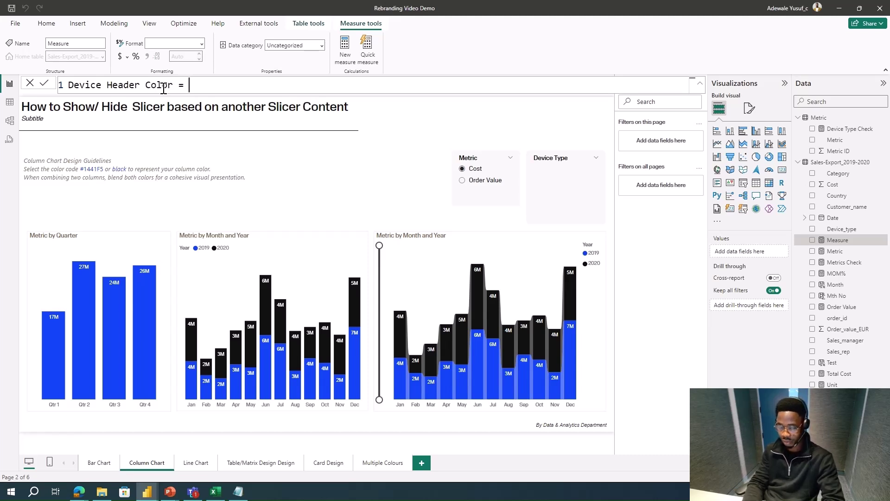
type("if")
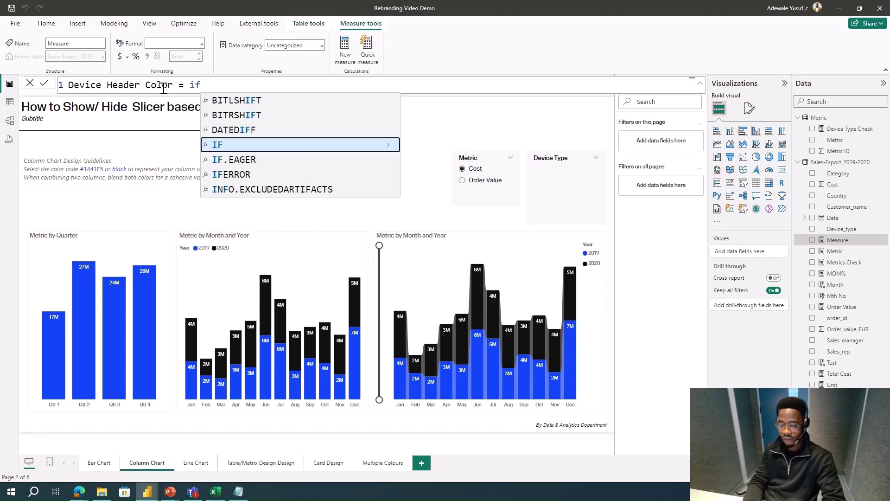
key("Tab")
type("sele")
key("Down")
key("Down")
key("Down")
key("Down")
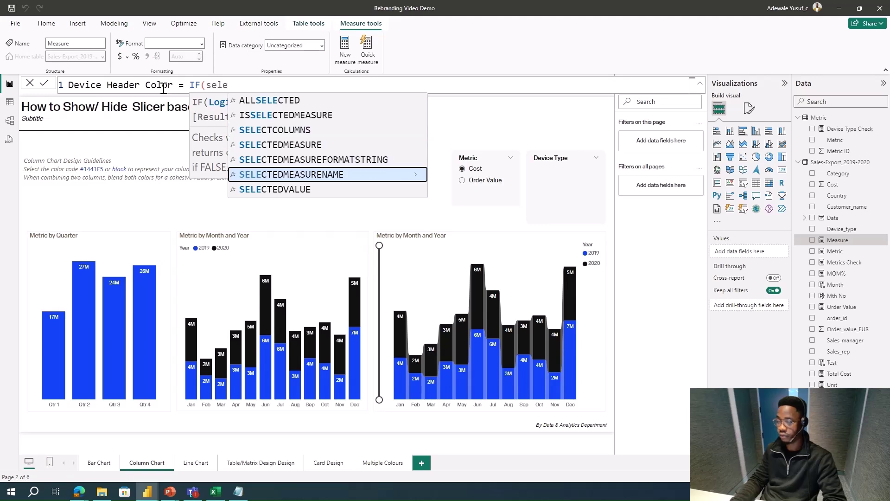
key("Tab")
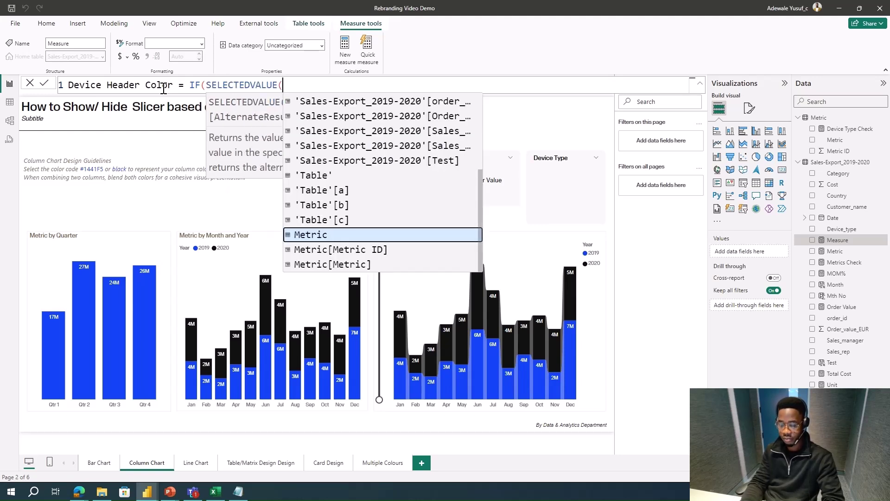
Complete the formula on Metric[Metric]="Cost", returning "White" otherwise "Black", and commit it.
type("mrt")
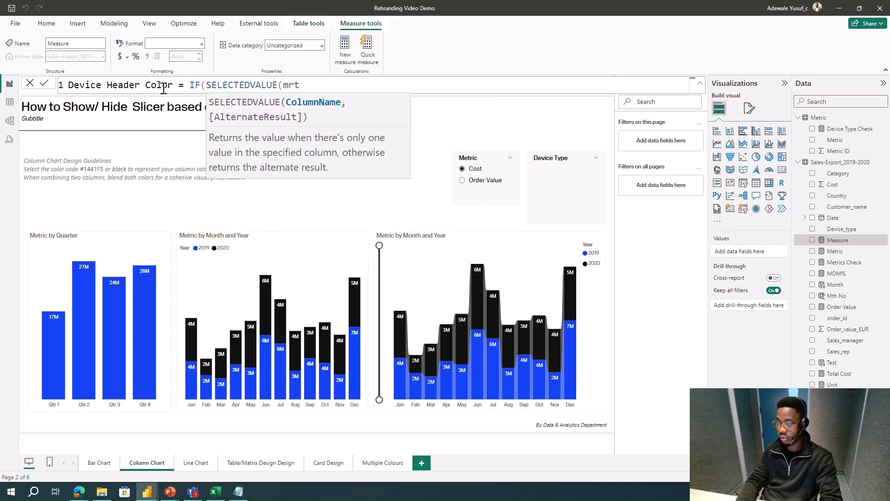
key("BackSpace")
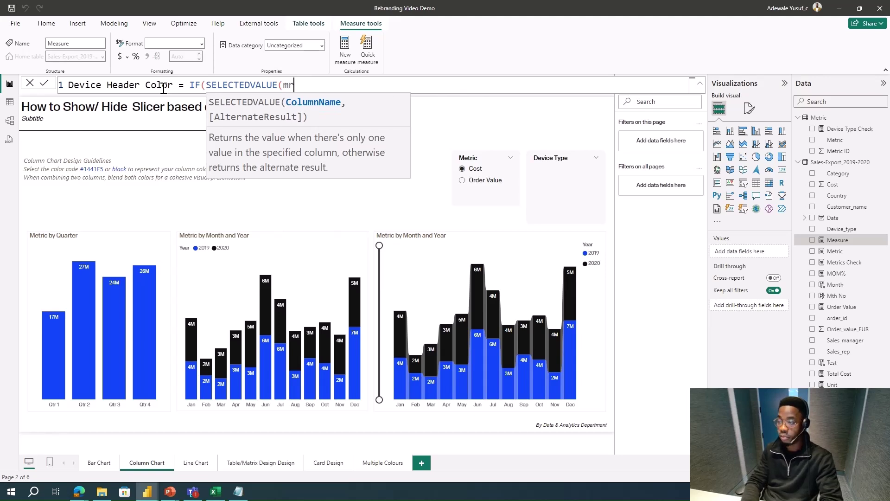
key("BackSpace")
type("e")
key("Down")
key("Down")
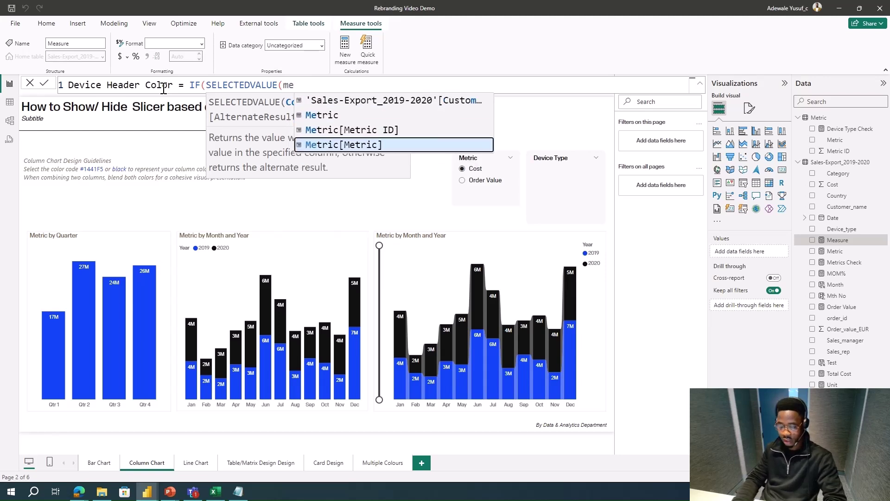
key("Tab")
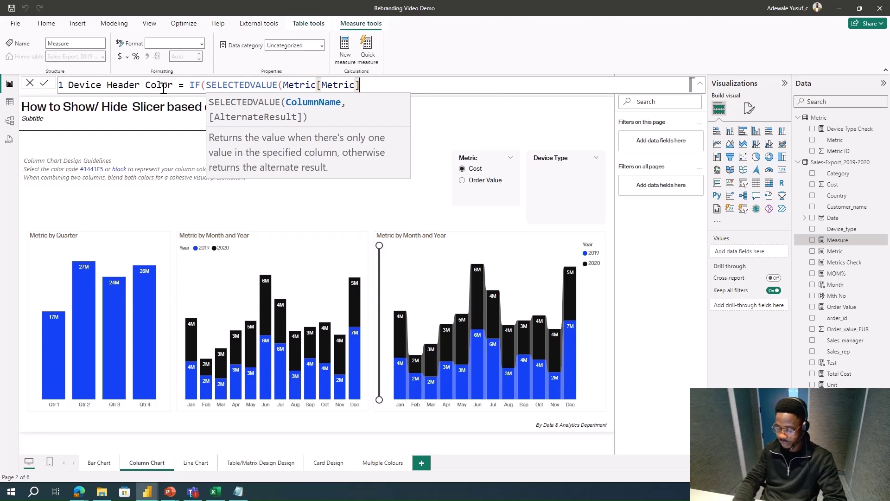
type(")=\"Cost")
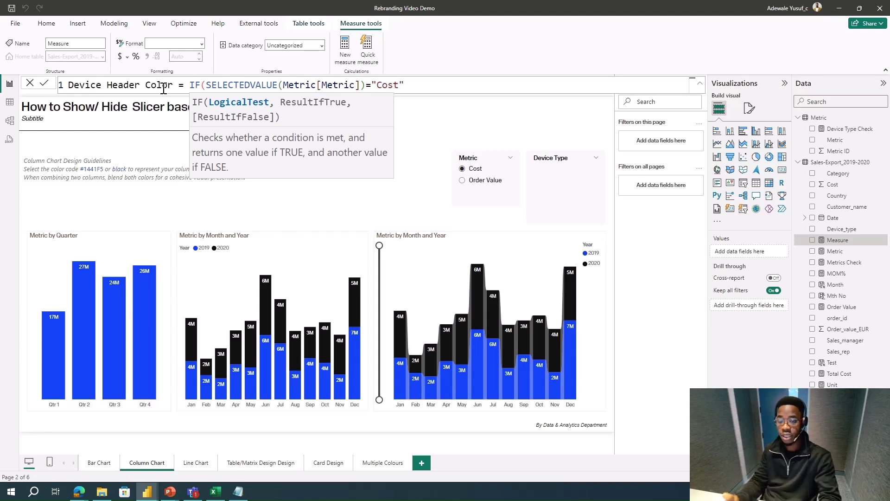
type(",\"W")
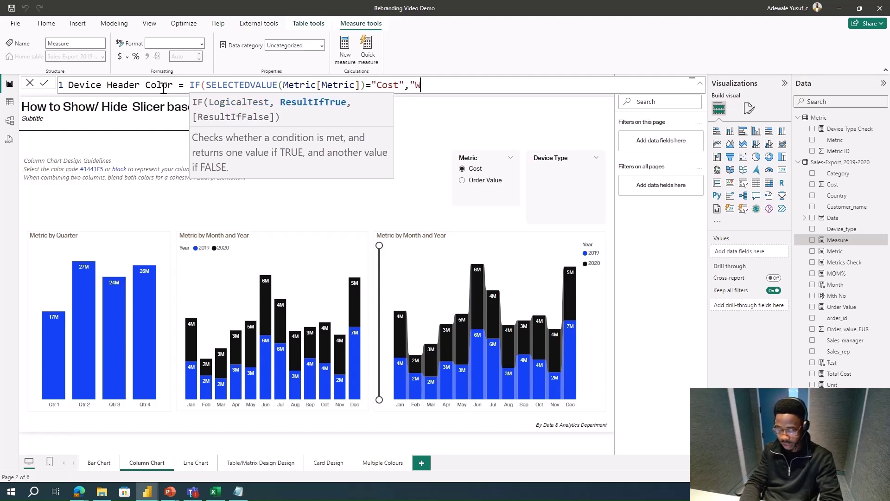
type("hite")
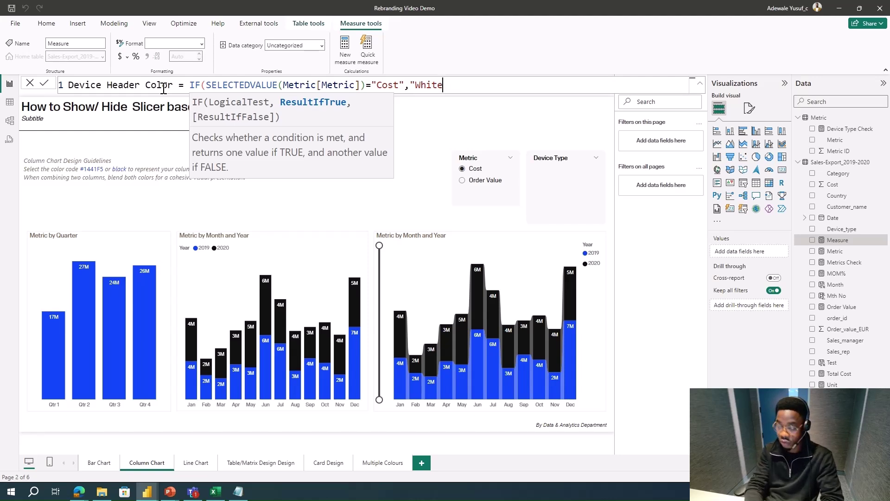
type("\",\"Balc")
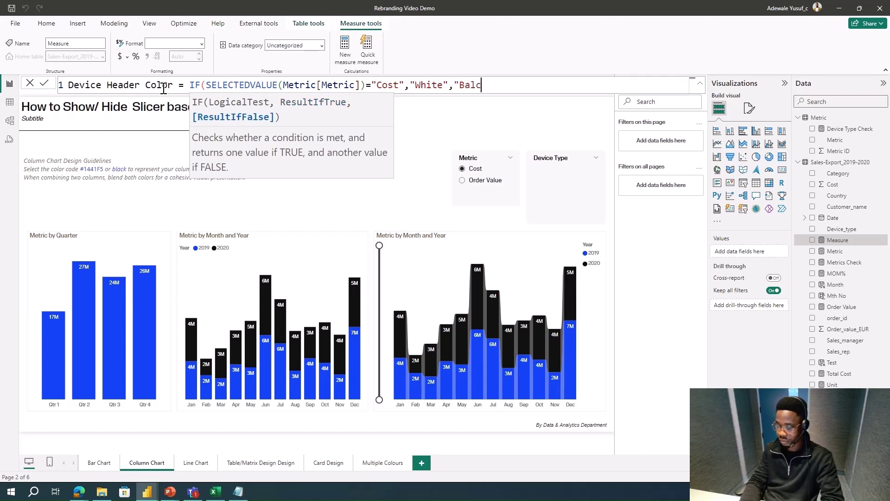
key("BackSpace")
key("BackSpace")
key("BackSpace")
type("lack\"")
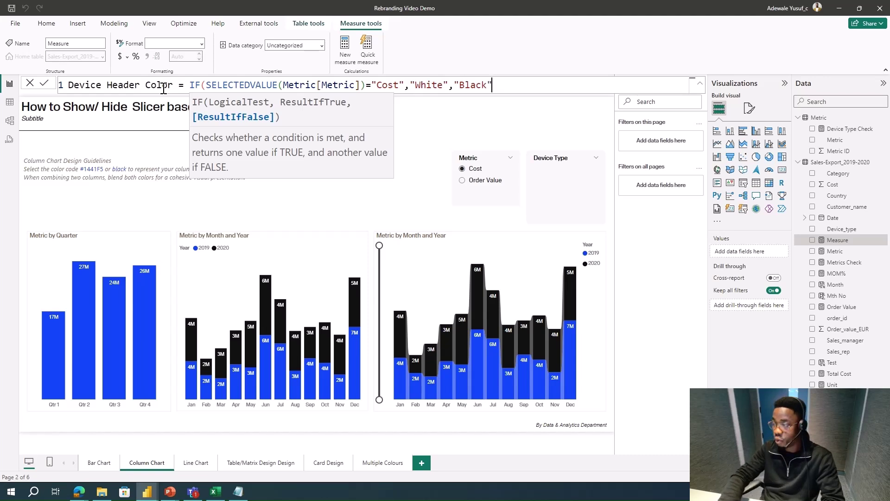
type(")")
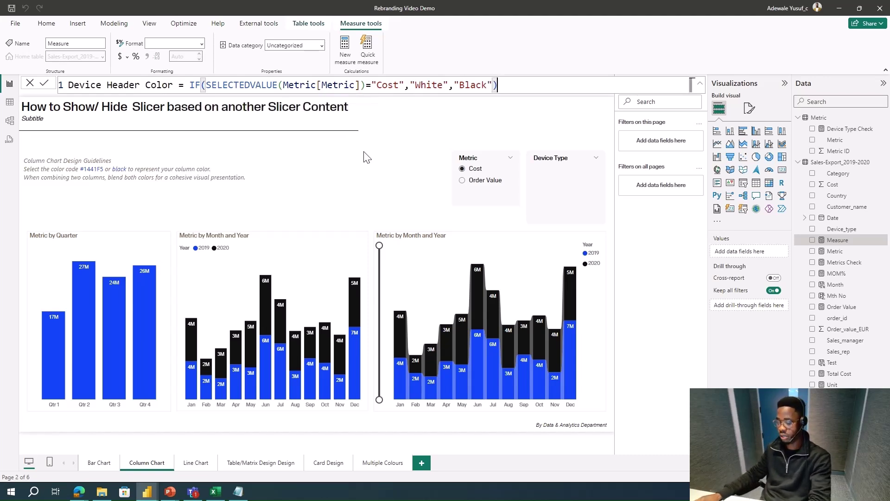
key("Return")
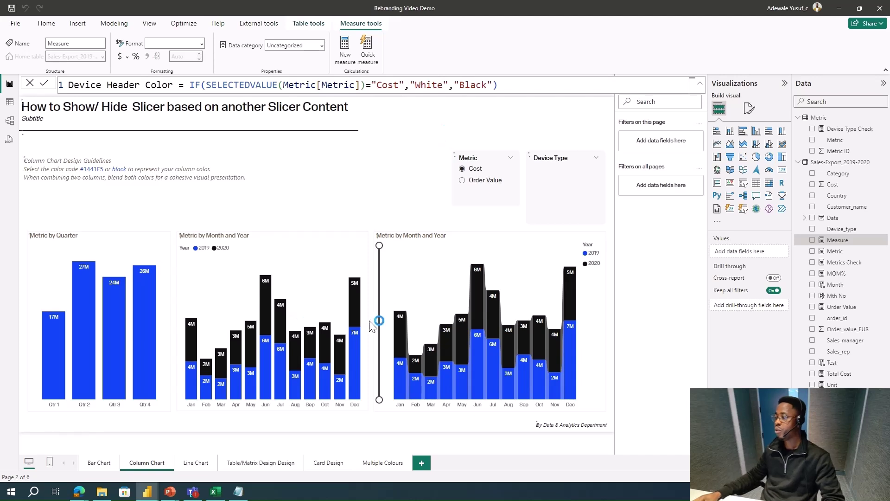
Set the Device Type slicer header font colour to Field value using the Device Header Color measure.
left_click(564, 165)
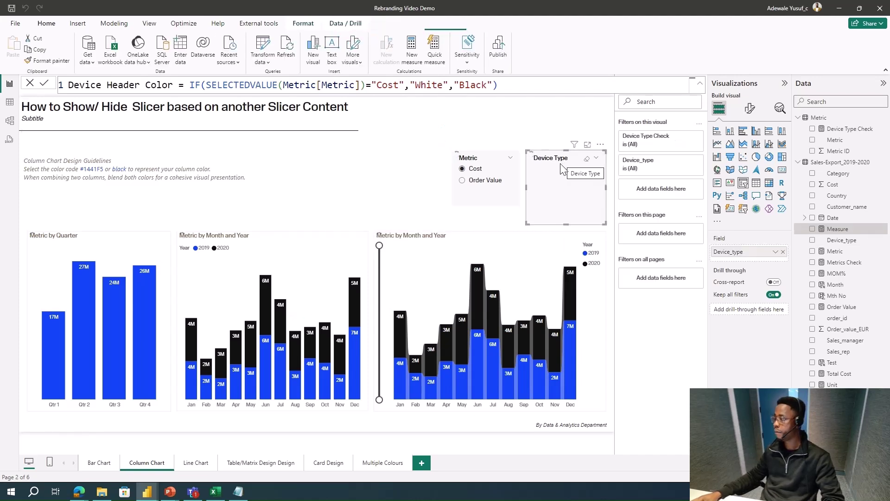
left_click(750, 108)
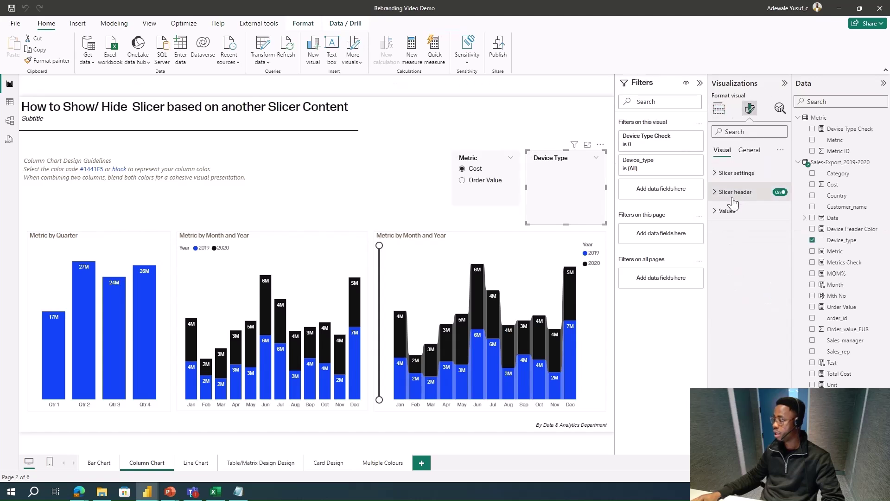
left_click(735, 195)
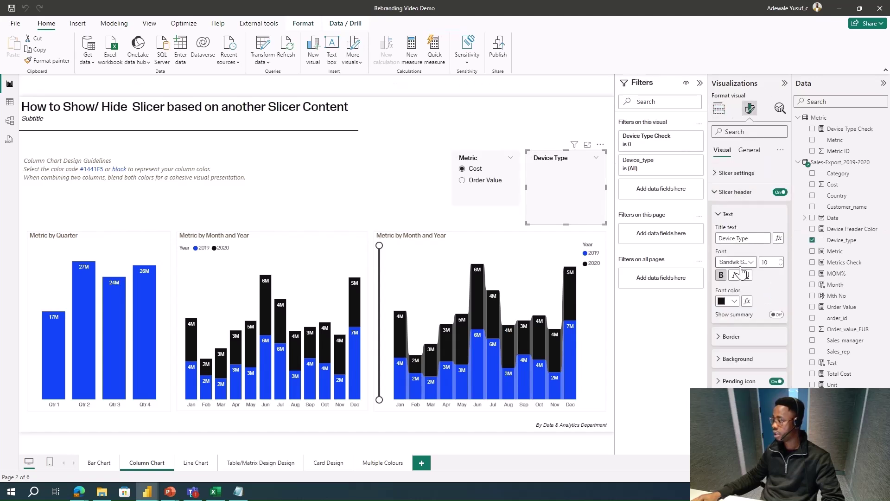
left_click(747, 301)
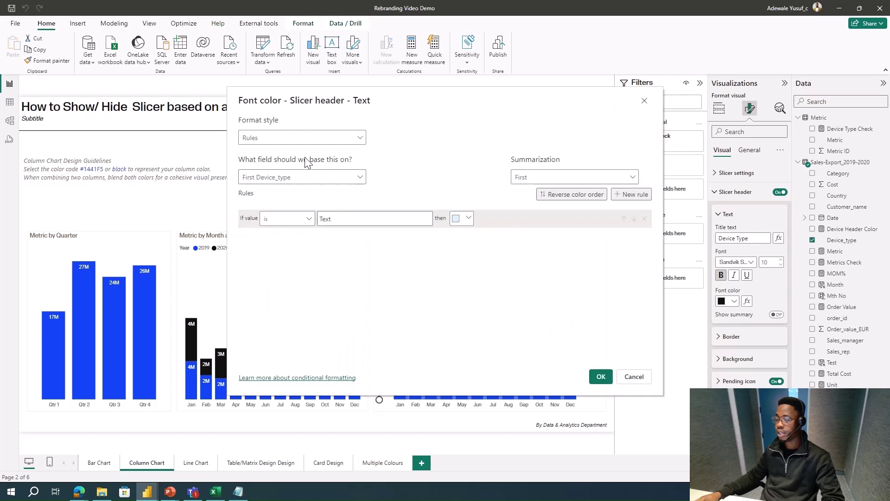
left_click(309, 138)
left_click(281, 183)
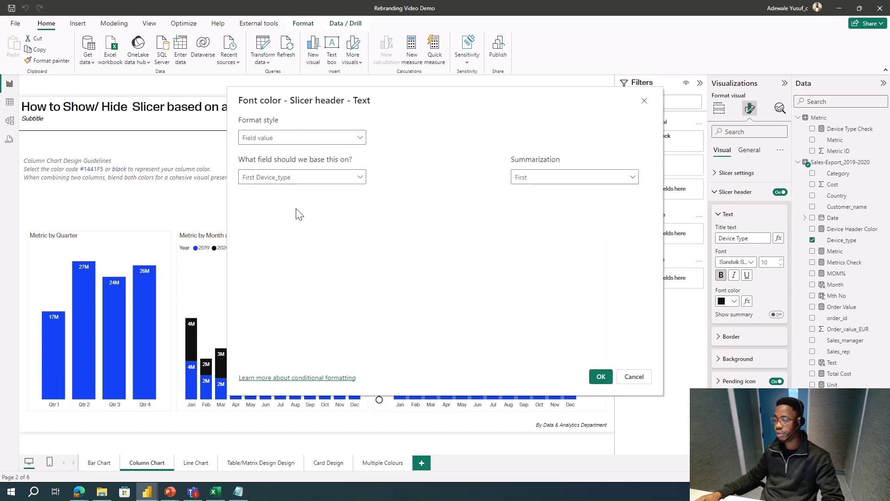
left_click(295, 178)
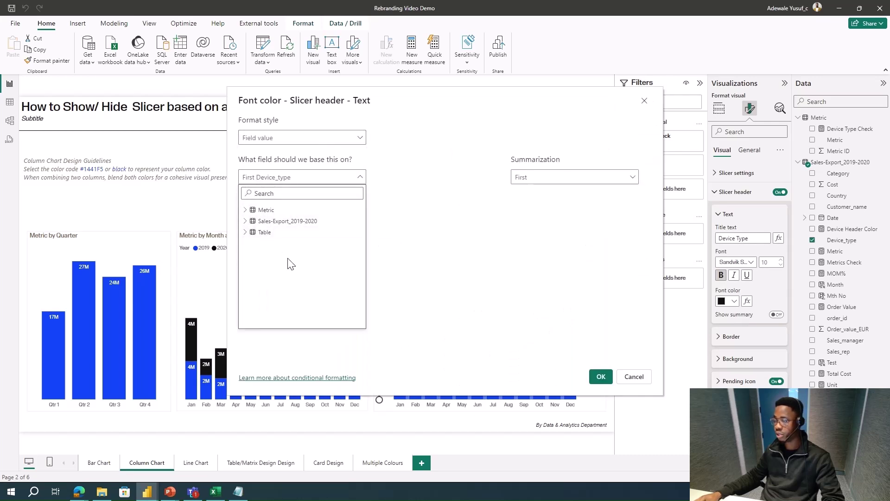
left_click(246, 223)
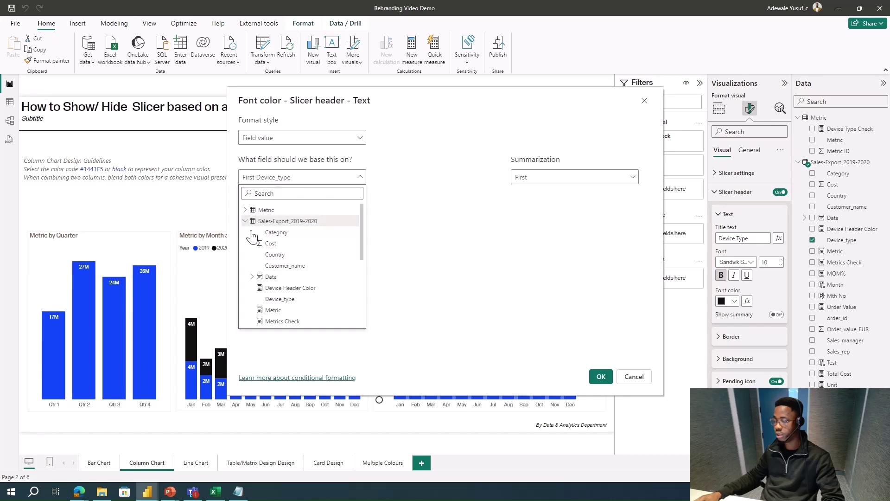
left_click(279, 288)
left_click(601, 376)
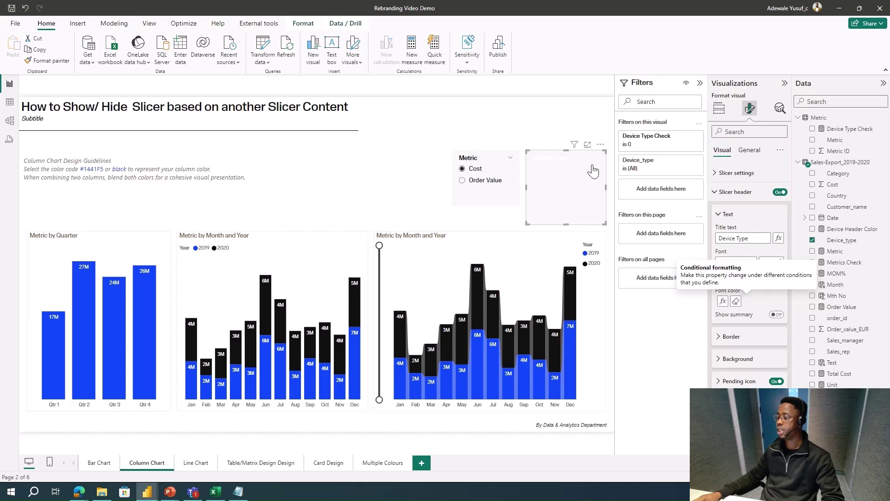
left_click(519, 226)
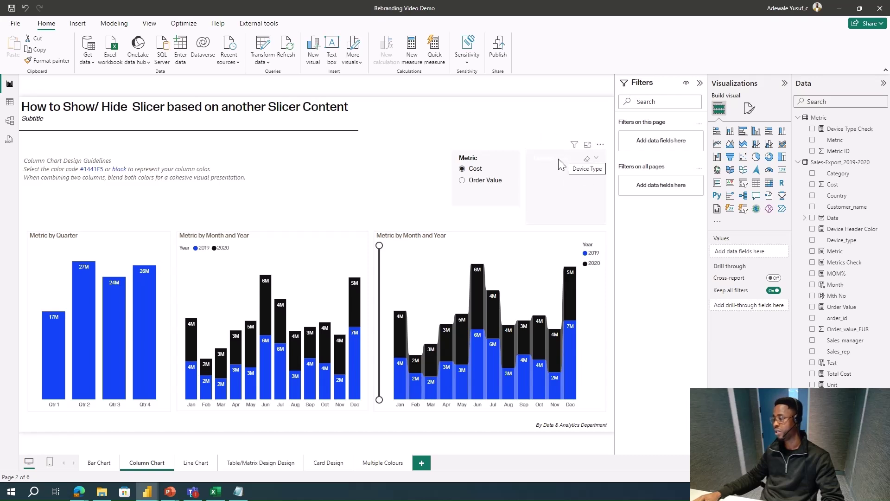
left_click(532, 192)
left_click(482, 181)
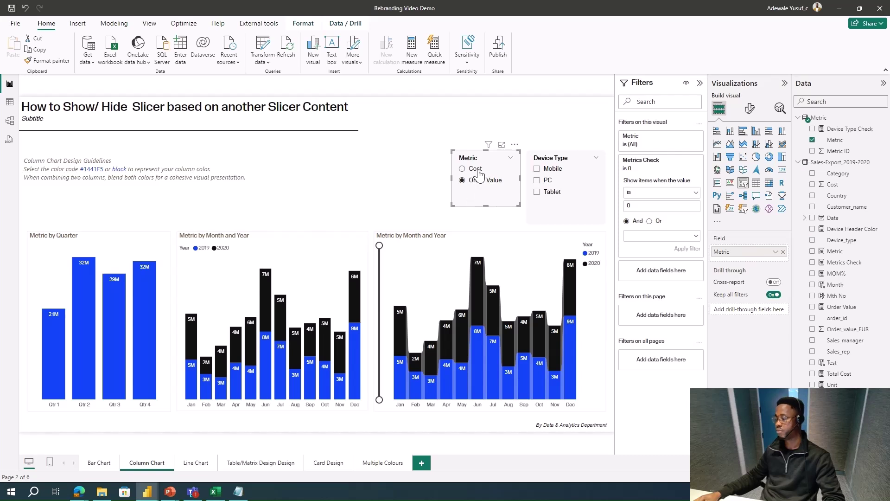
left_click(478, 171)
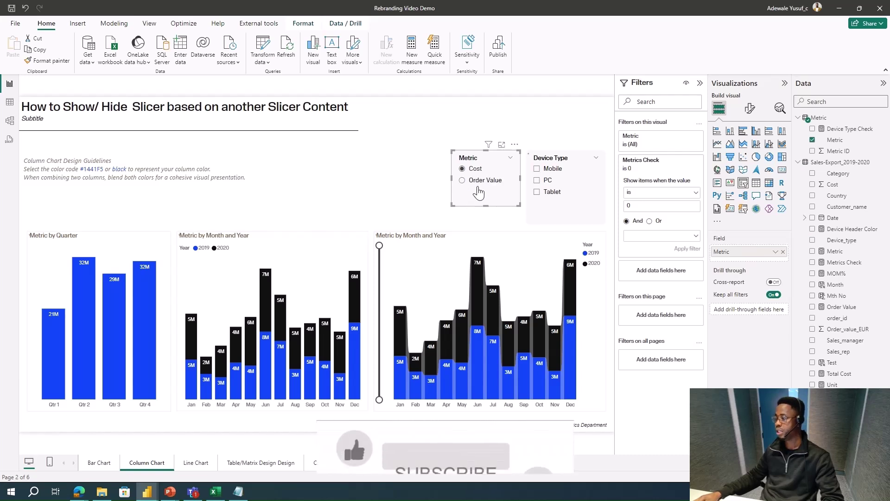